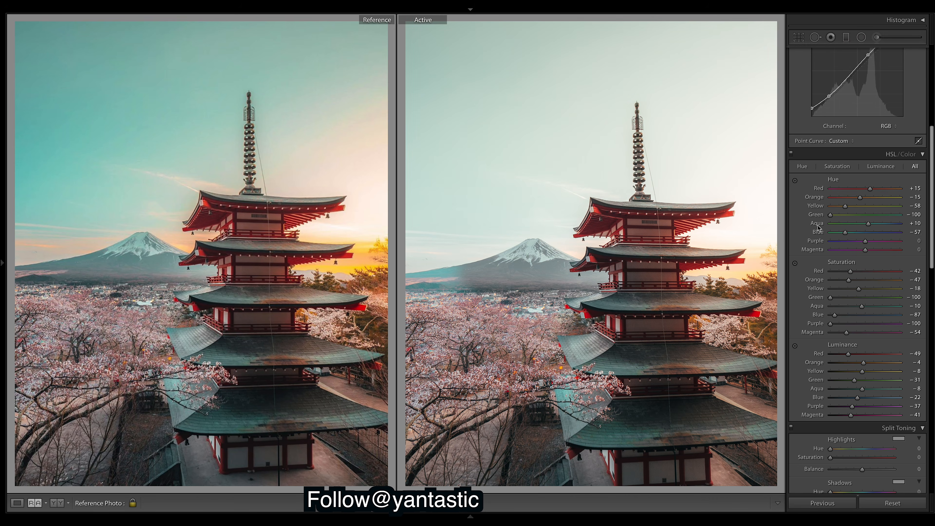
# Set the manual lens distortion amount of the pagoda photo to −5.
pyautogui.scroll(-8, 882, 383)
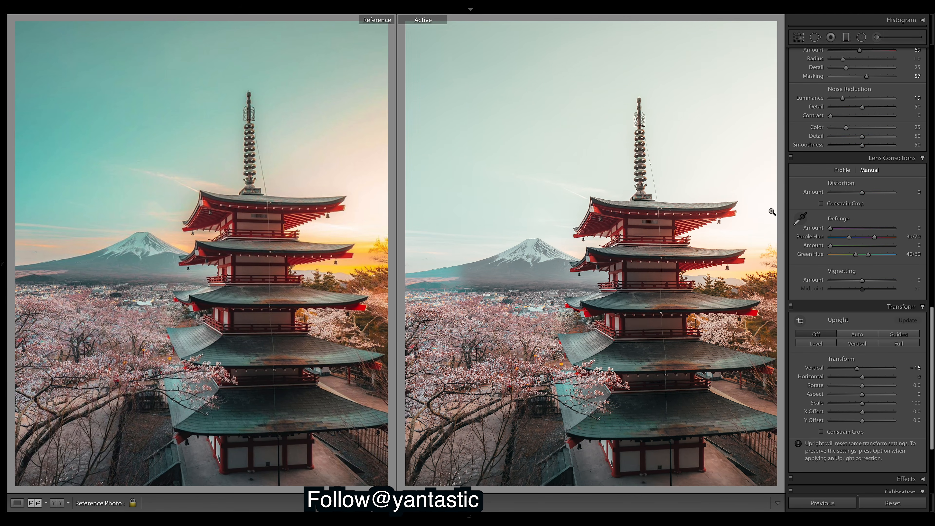
pyautogui.moveTo(861, 96); pyautogui.dragTo(856, 98)
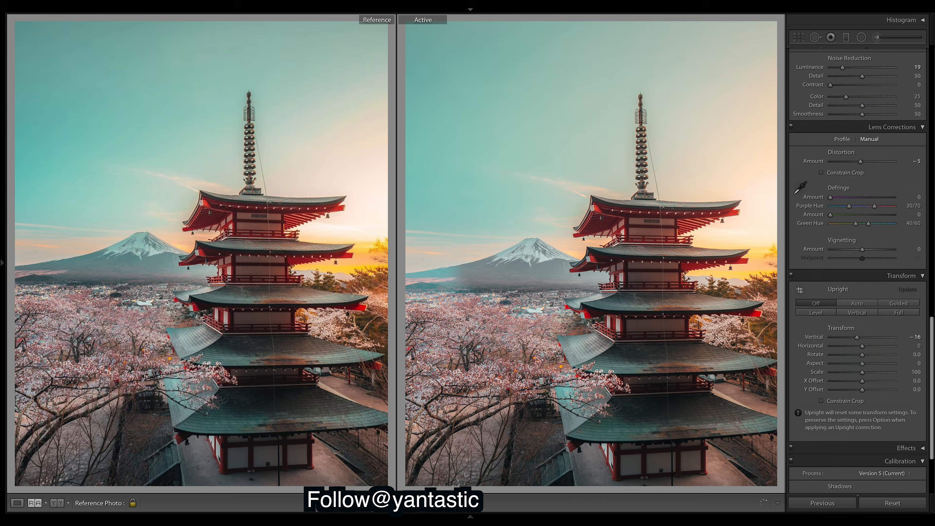
pyautogui.moveTo(828, 333); pyautogui.dragTo(823, 342)
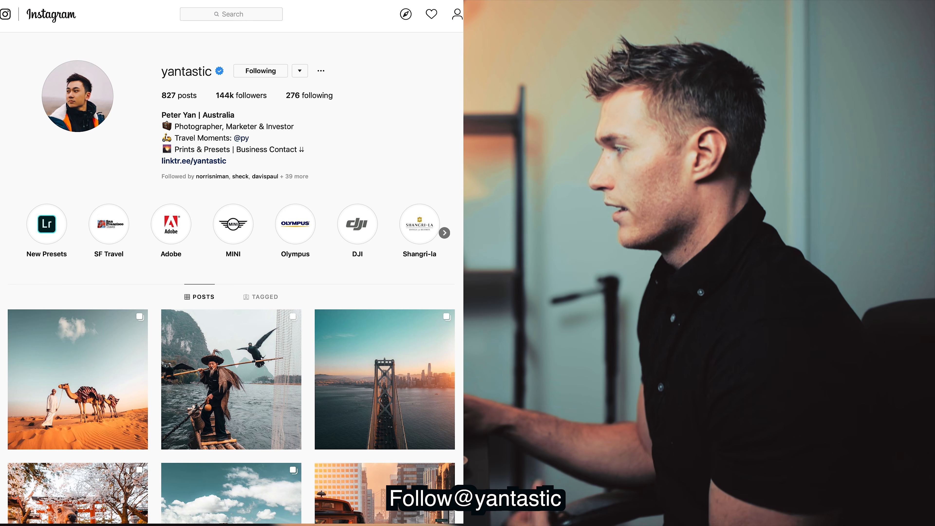
# Switch to the photographer's Instagram profile, examine the colour palette of the posted travel photos, and open the pagoda post.
pyautogui.scroll(-5, 212, 102)
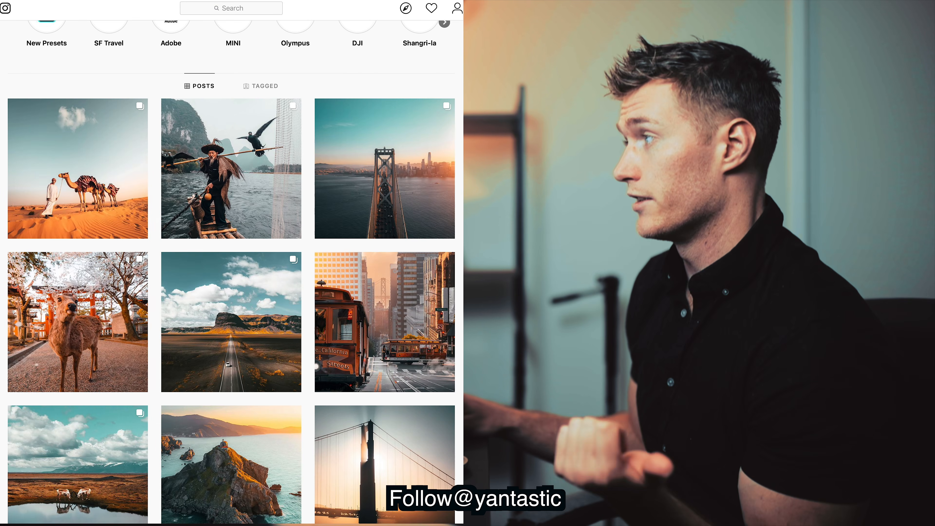
pyautogui.scroll(5, 211, 101)
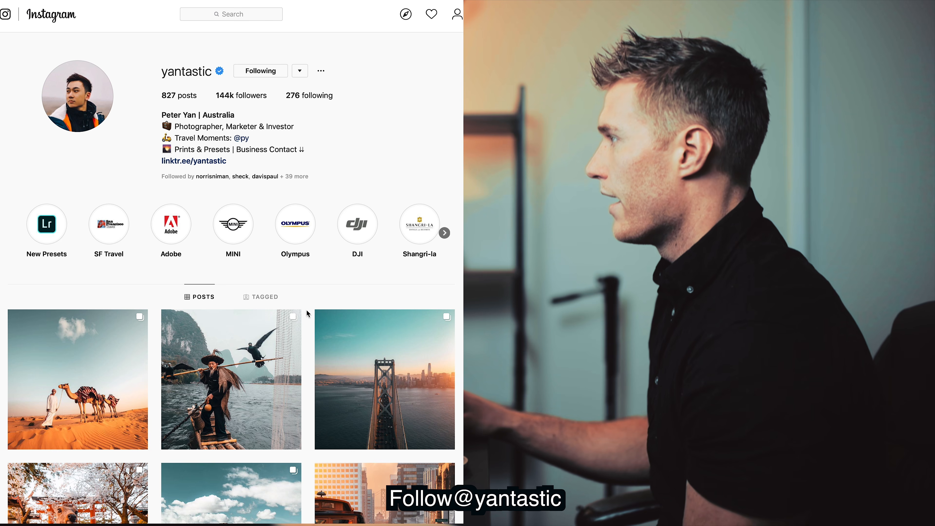
pyautogui.scroll(-8, 230, 276)
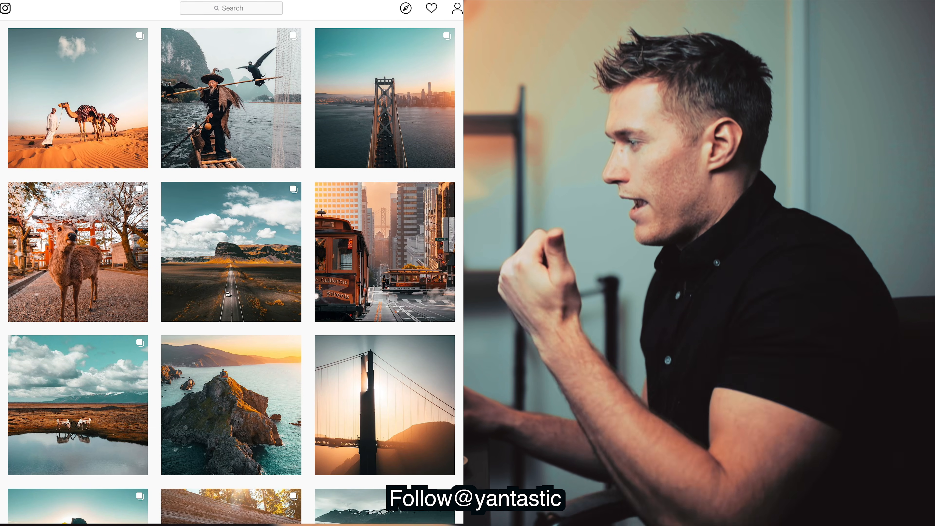
pyautogui.scroll(-3, 231, 272)
pyautogui.scroll(-3, 231, 272)
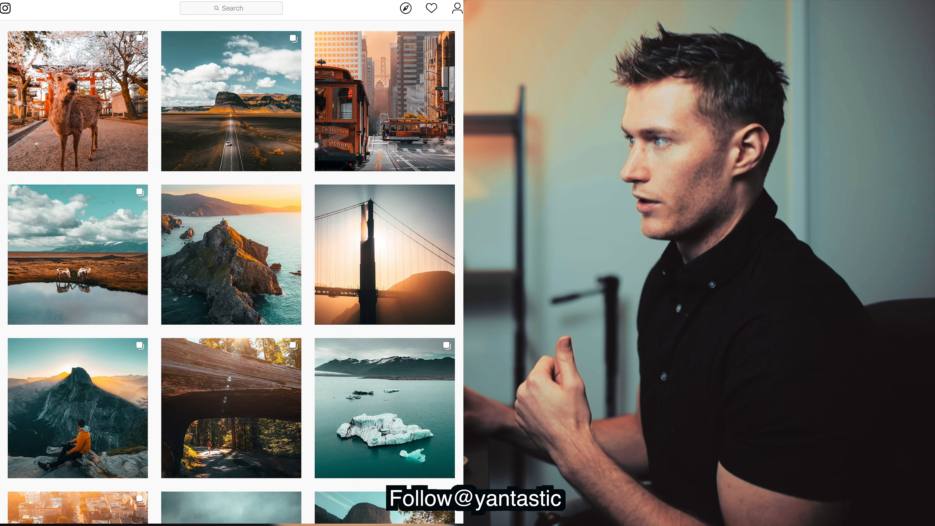
pyautogui.scroll(1, 231, 272)
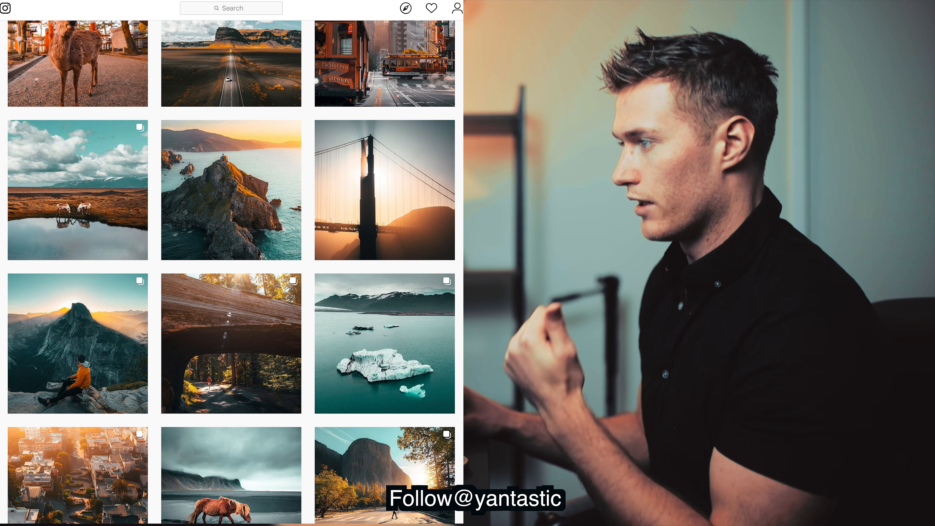
pyautogui.scroll(-10, 231, 272)
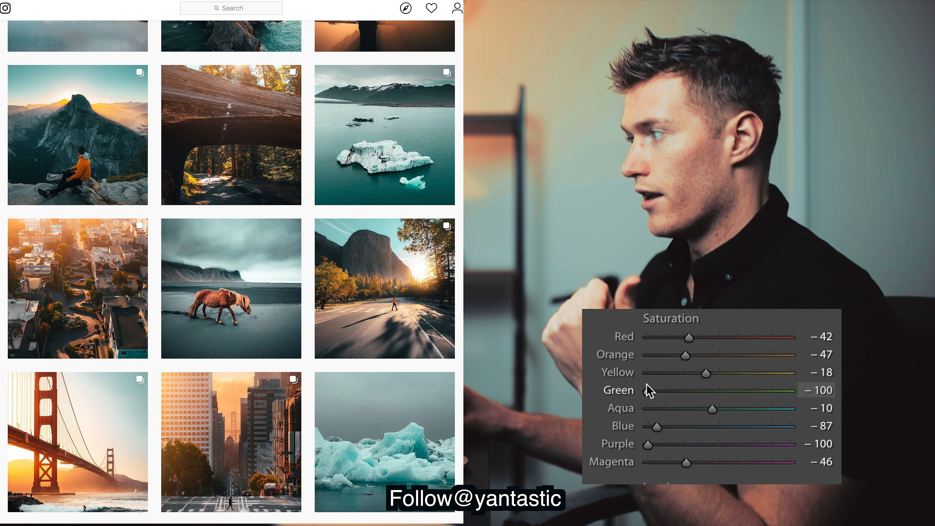
pyautogui.scroll(-5, 230, 273)
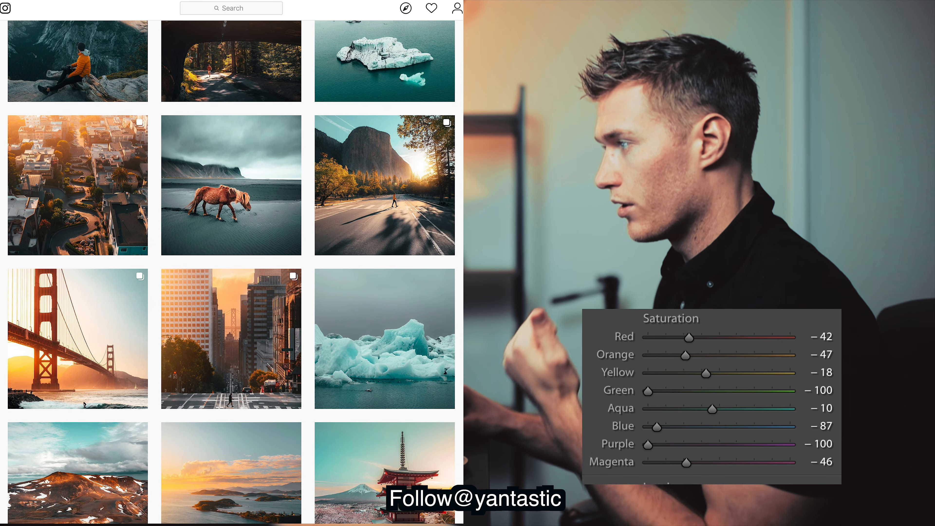
pyautogui.scroll(-5, 231, 272)
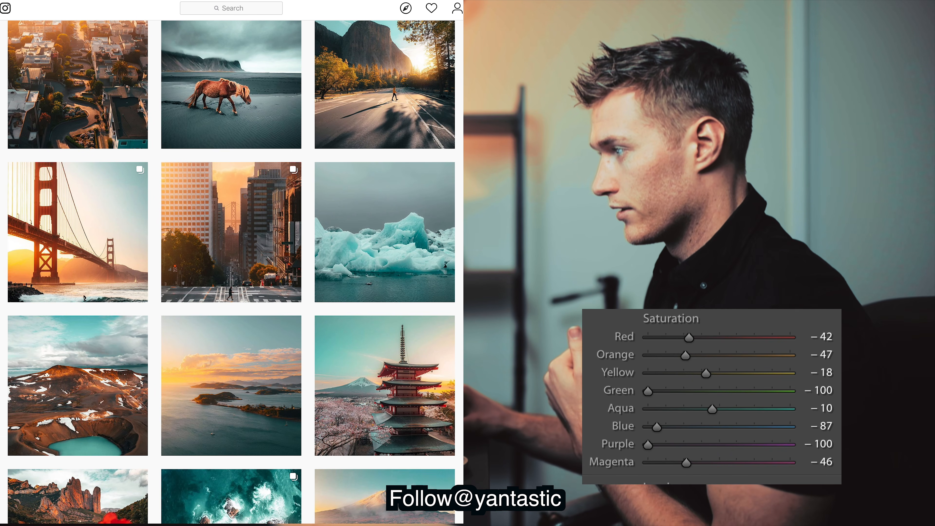
pyautogui.scroll(-8, 231, 272)
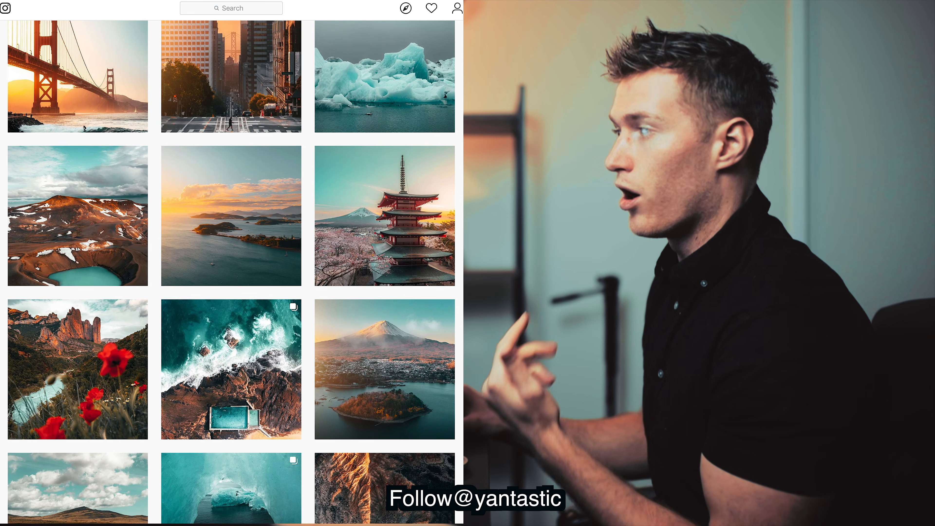
pyautogui.scroll(-1, 231, 272)
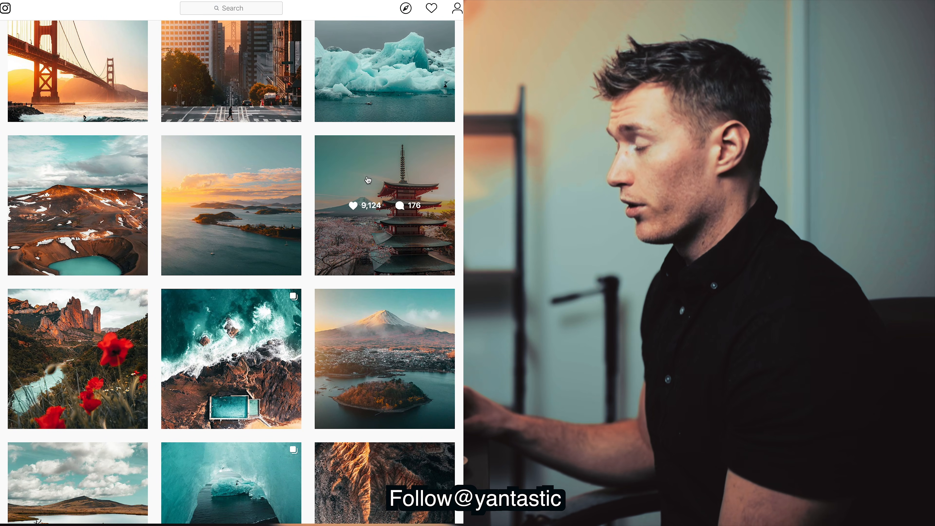
pyautogui.click(385, 205)
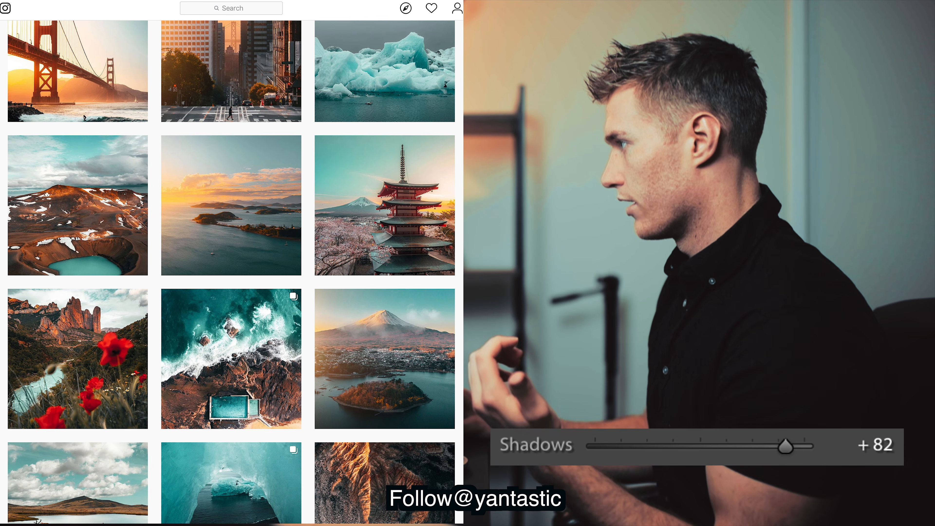
# Review the feed's newer posts for shadow brightness, clarity and vibrance, returning to the profile header.
pyautogui.scroll(1, 231, 273)
pyautogui.scroll(4, 231, 273)
pyautogui.click(746, 392)
pyautogui.scroll(5, 231, 272)
pyautogui.moveTo(746, 392); pyautogui.dragTo(733, 390)
pyautogui.moveTo(683, 343); pyautogui.dragTo(678, 344)
pyautogui.scroll(3, 231, 272)
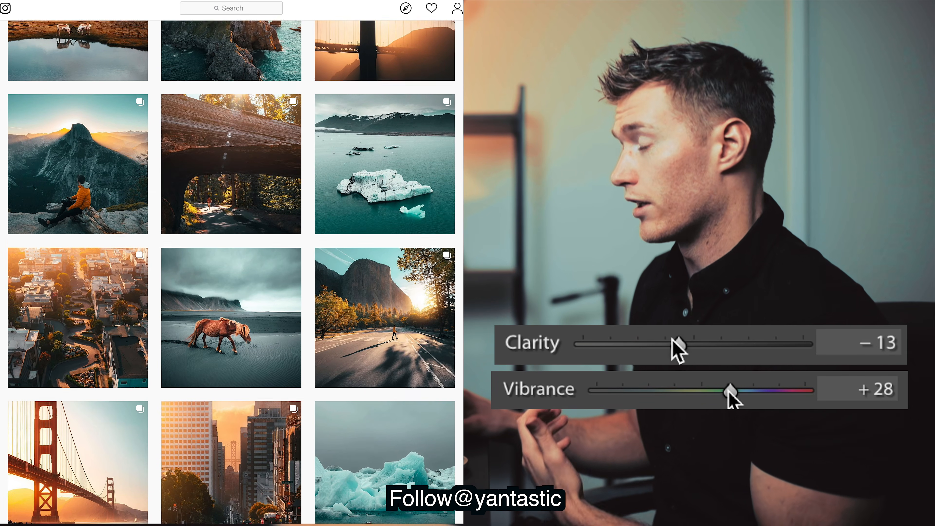
pyautogui.scroll(10, 231, 272)
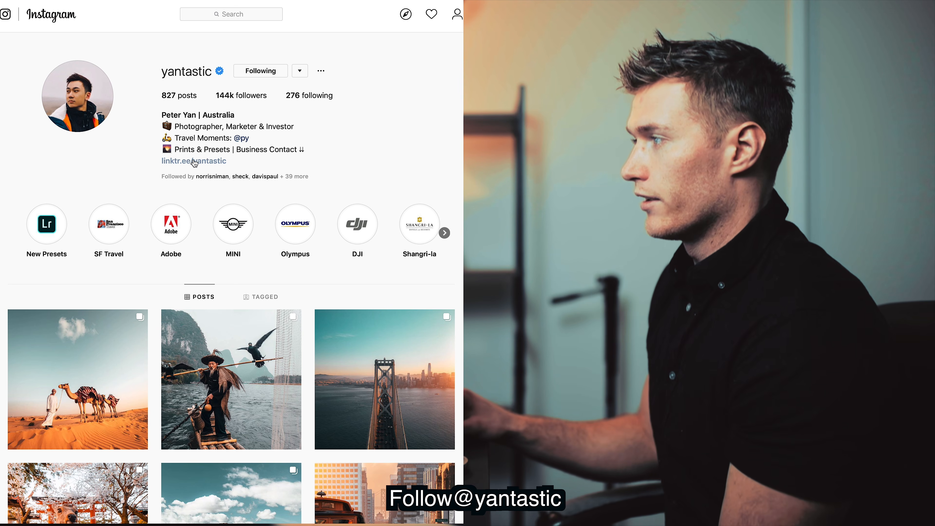
# Open the link in the profile bio and view the New Presets offer with its list of included items.
pyautogui.click(195, 162)
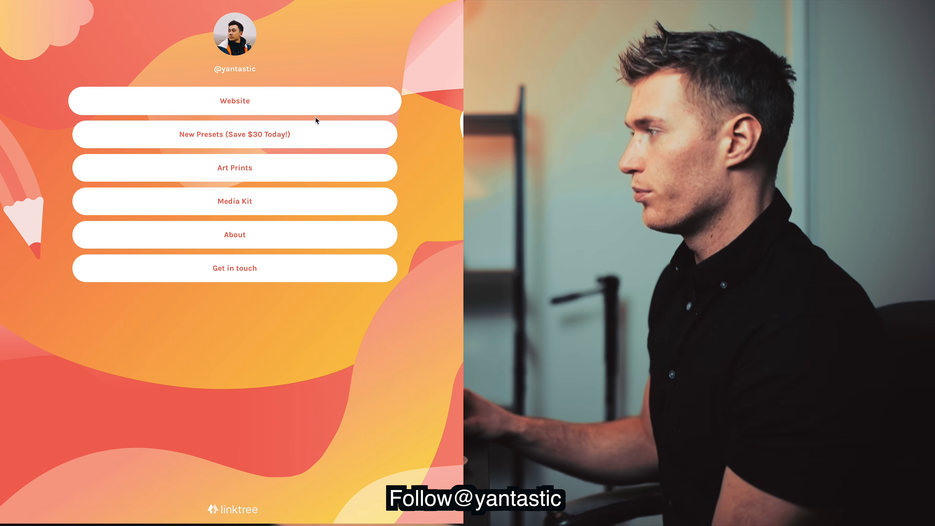
pyautogui.click(269, 132)
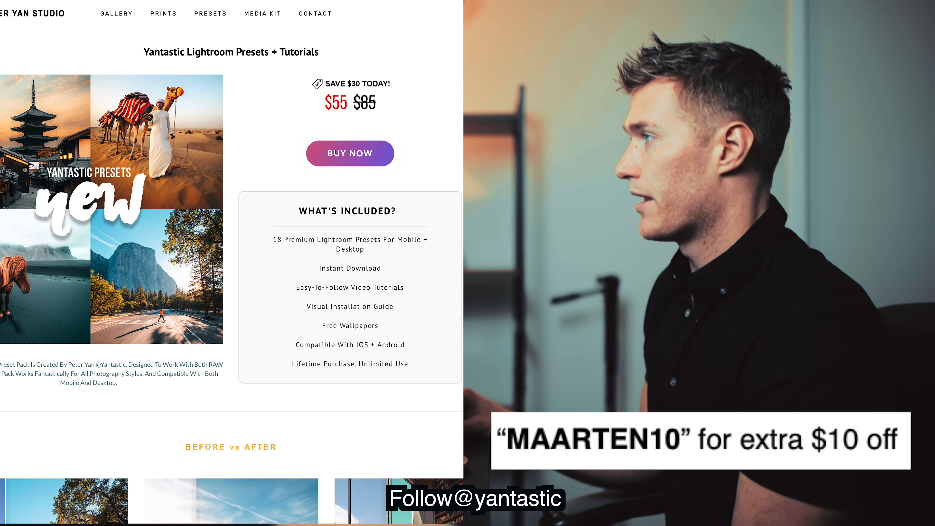
pyautogui.scroll(-1, 338, 127)
pyautogui.click(338, 127)
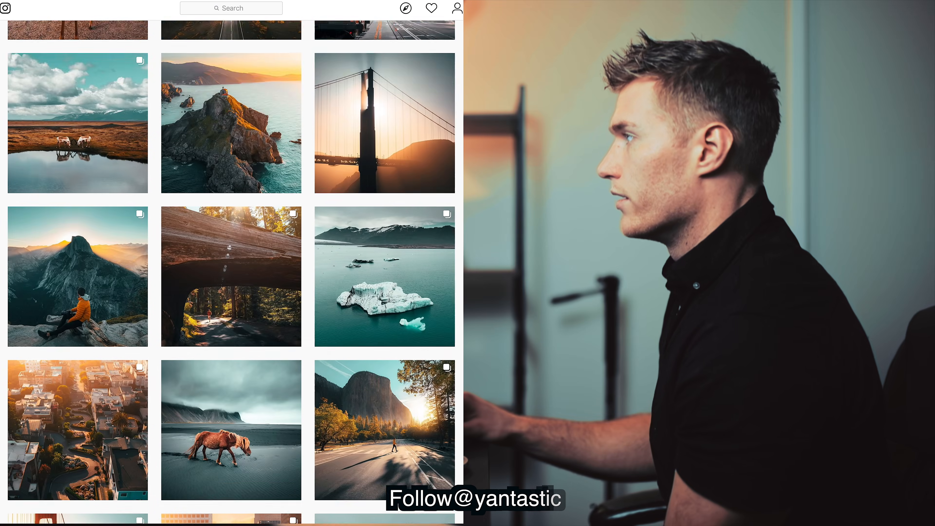
# Find the pagoda and Mount Fuji photo in the Instagram feed and open its post.
pyautogui.scroll(-10, 405, 221)
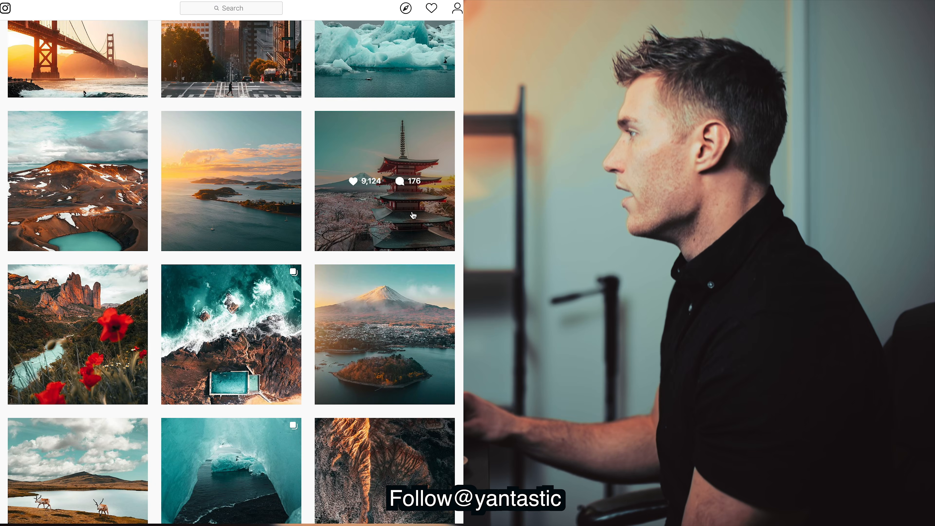
pyautogui.click(413, 219)
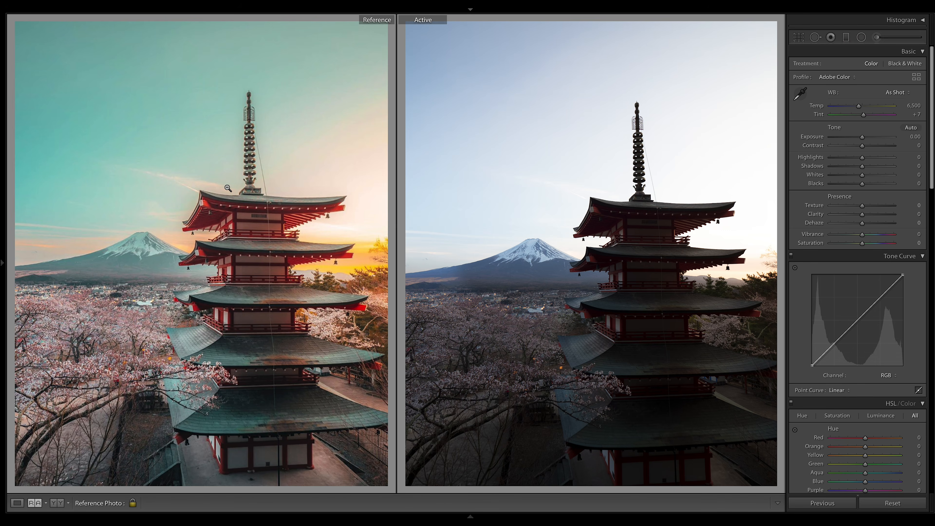
# Switch to Lightroom, inspect the pagoda photo's crop framing with the Crop tool, and close the tool.
pyautogui.click(798, 38)
pyautogui.click(468, 101)
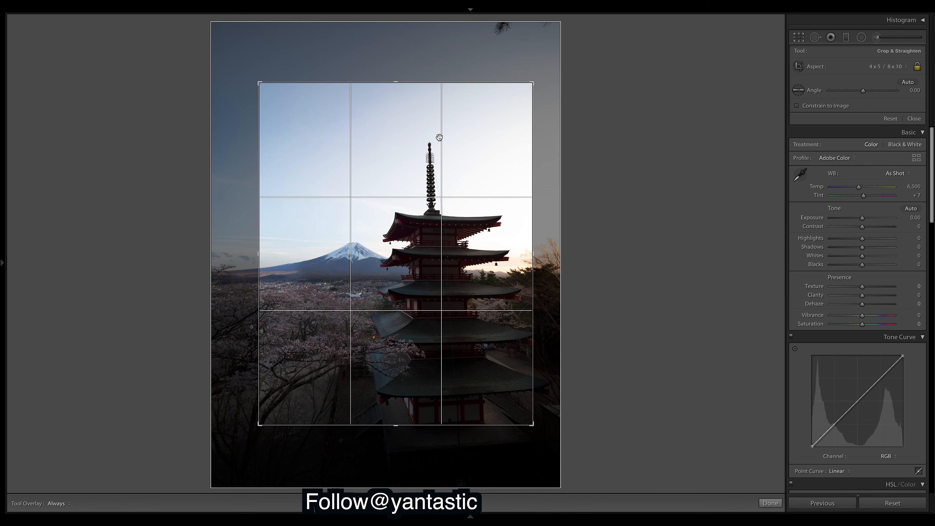
pyautogui.click(798, 39)
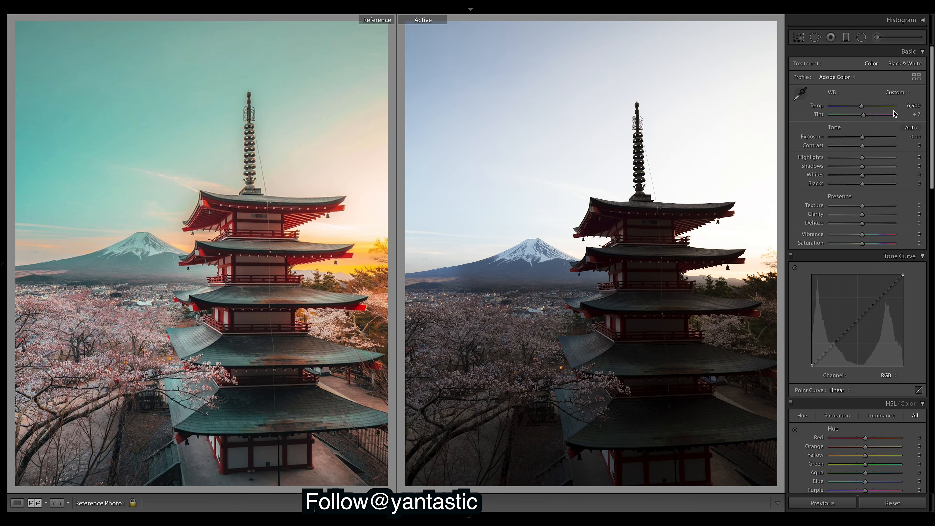
# Set the photo's Exposure to +0.35, Shadows to +82, Highlights to −100 and Whites to −23.
pyautogui.moveTo(864, 139); pyautogui.dragTo(864, 140)
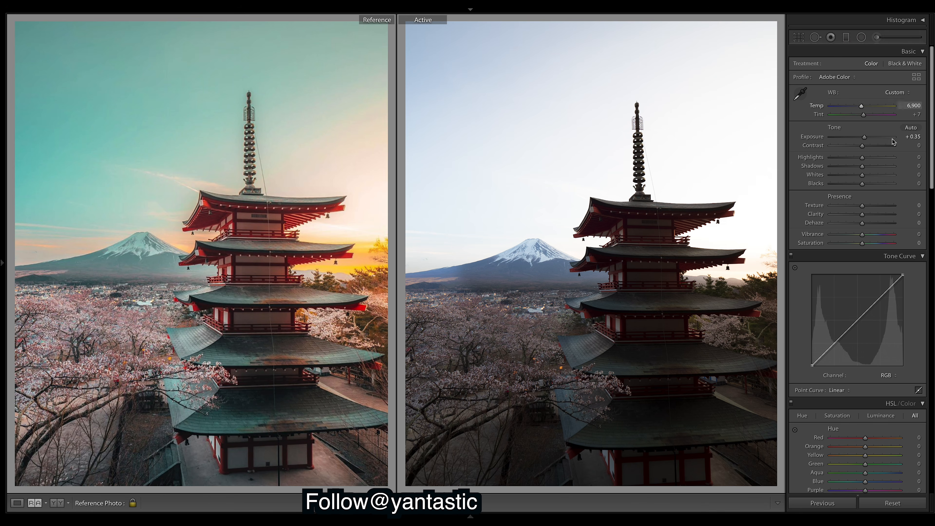
pyautogui.click(887, 167)
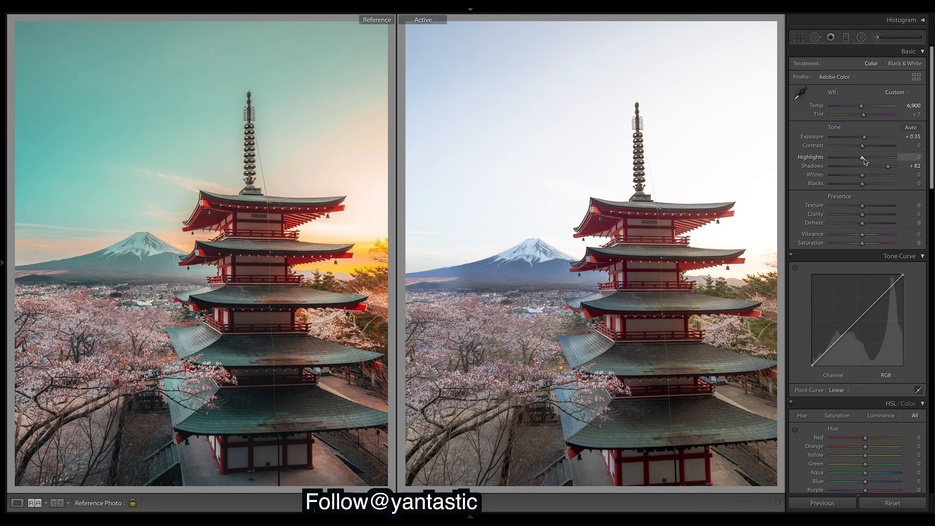
pyautogui.moveTo(862, 157); pyautogui.dragTo(823, 159)
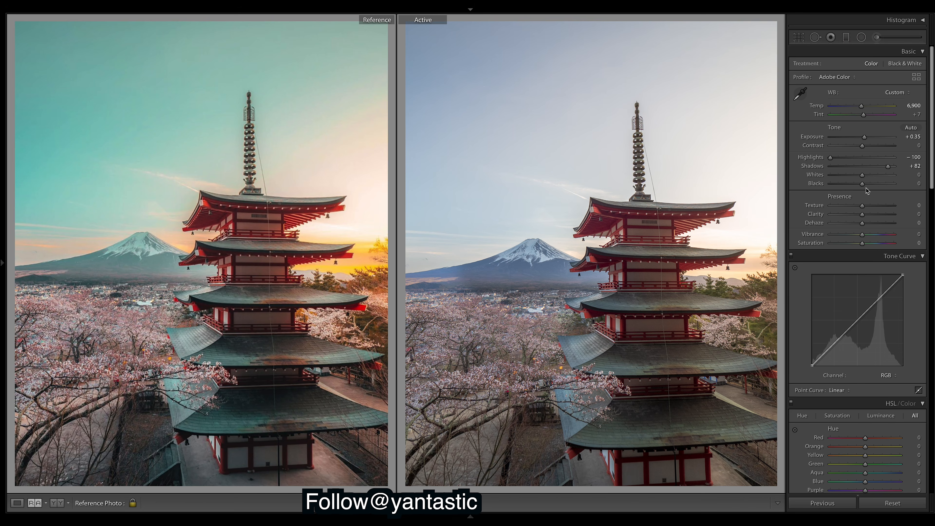
pyautogui.moveTo(861, 175); pyautogui.dragTo(855, 176)
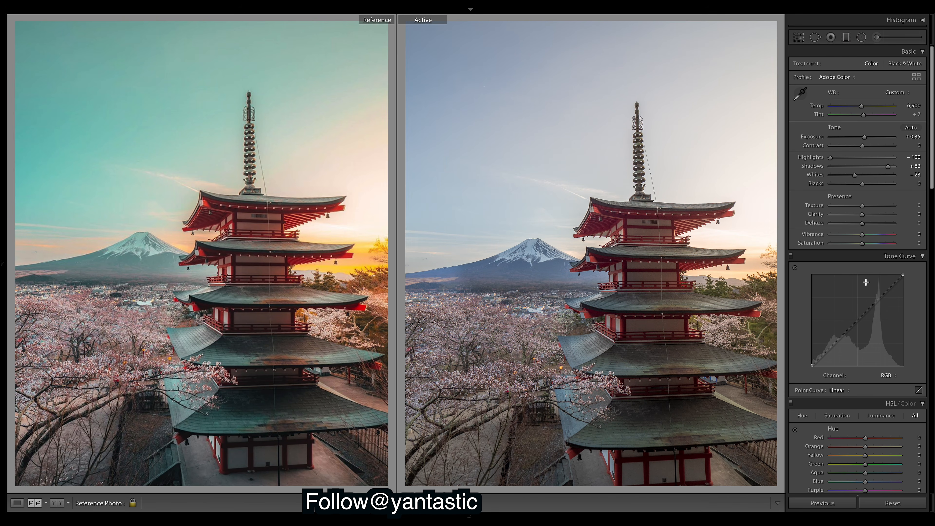
pyautogui.click(901, 378)
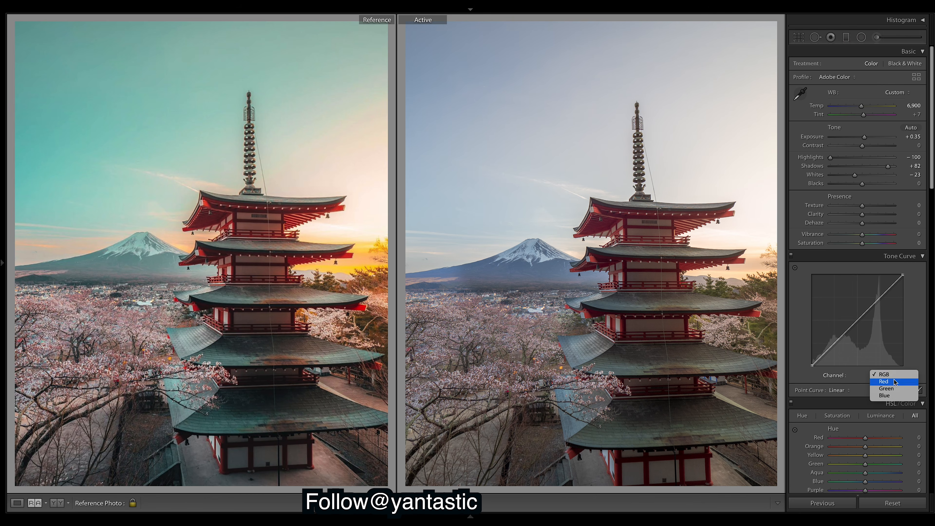
pyautogui.click(898, 383)
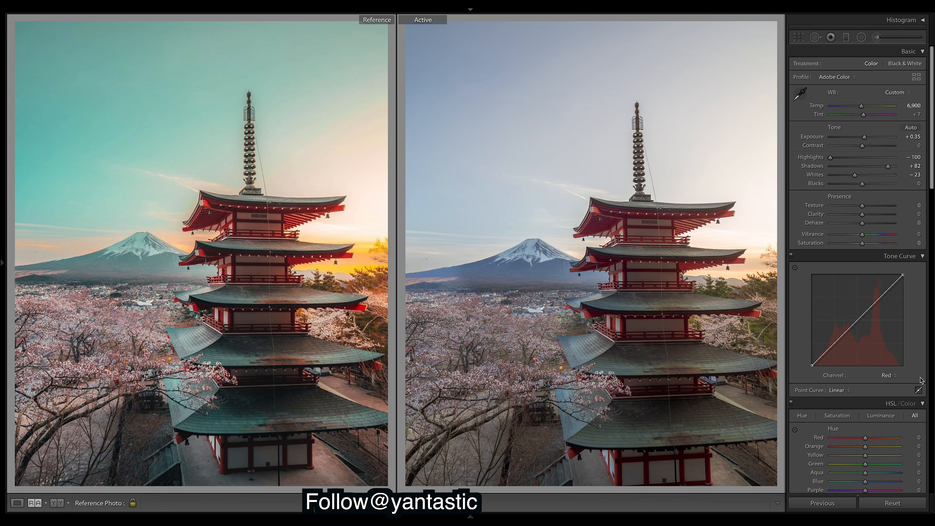
pyautogui.click(887, 375)
pyautogui.click(892, 363)
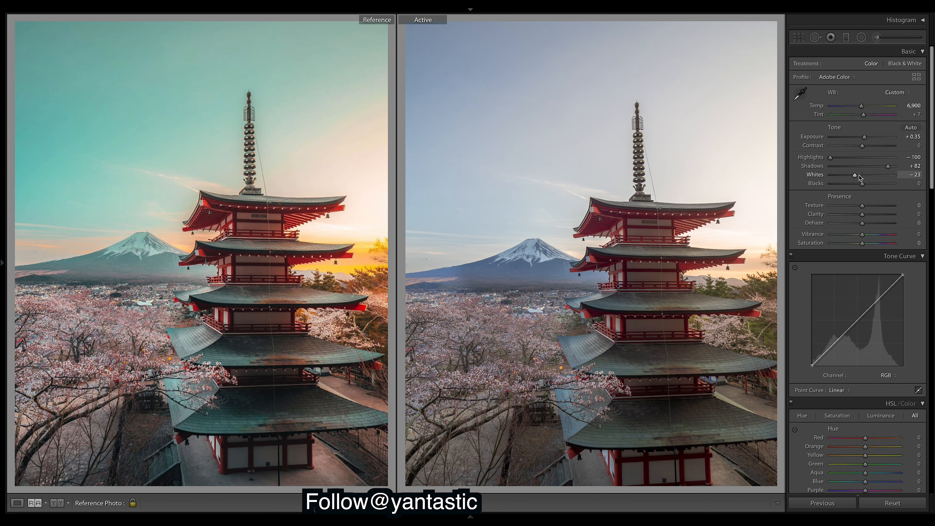
# Set the photo's Contrast to −22 and Blacks to +13.
pyautogui.moveTo(865, 148); pyautogui.dragTo(857, 145)
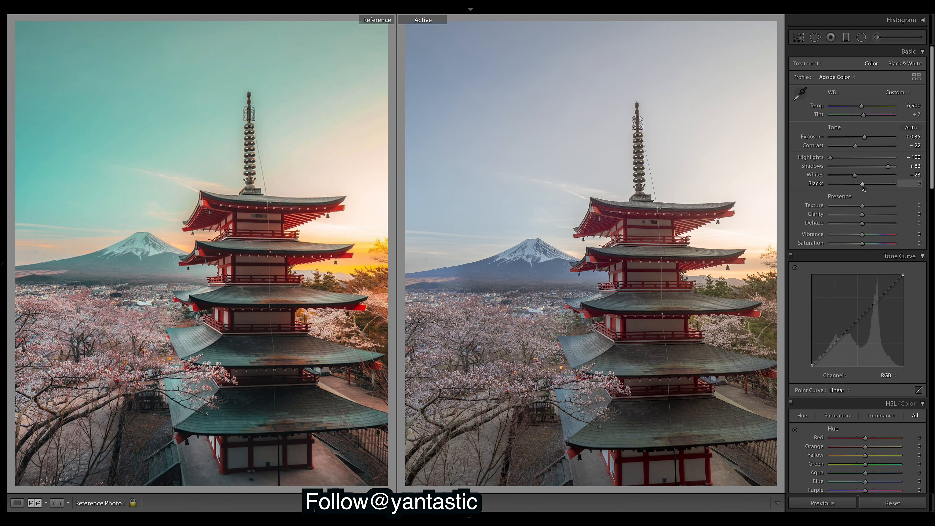
pyautogui.moveTo(862, 184); pyautogui.dragTo(865, 184)
# Shape the red channel's tone curve into an S-curve with points in the shadows and highlights.
pyautogui.click(894, 375)
pyautogui.click(894, 382)
pyautogui.moveTo(821, 356); pyautogui.dragTo(875, 295)
# Shape the green channel's tone curve into an S-curve, lowering the shadows and lifting the highlights.
pyautogui.click(889, 375)
pyautogui.click(889, 383)
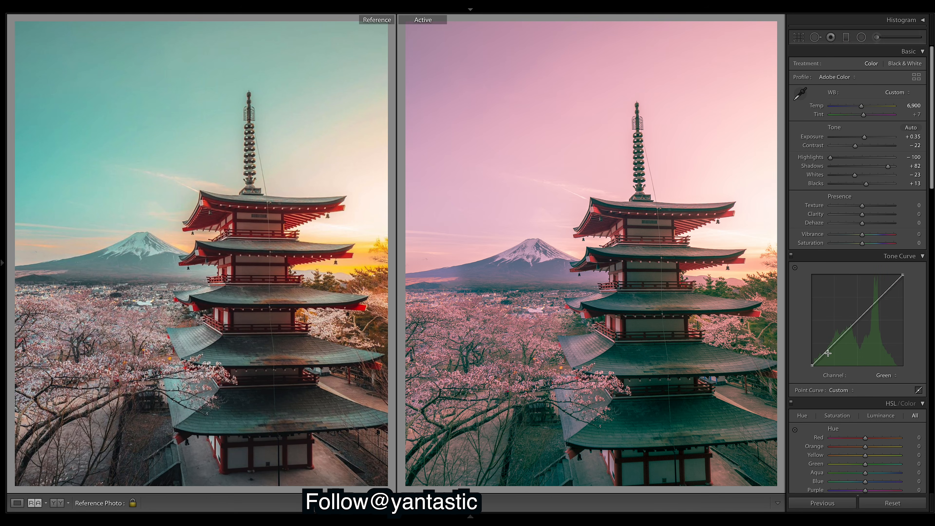
pyautogui.moveTo(824, 354); pyautogui.dragTo(878, 293)
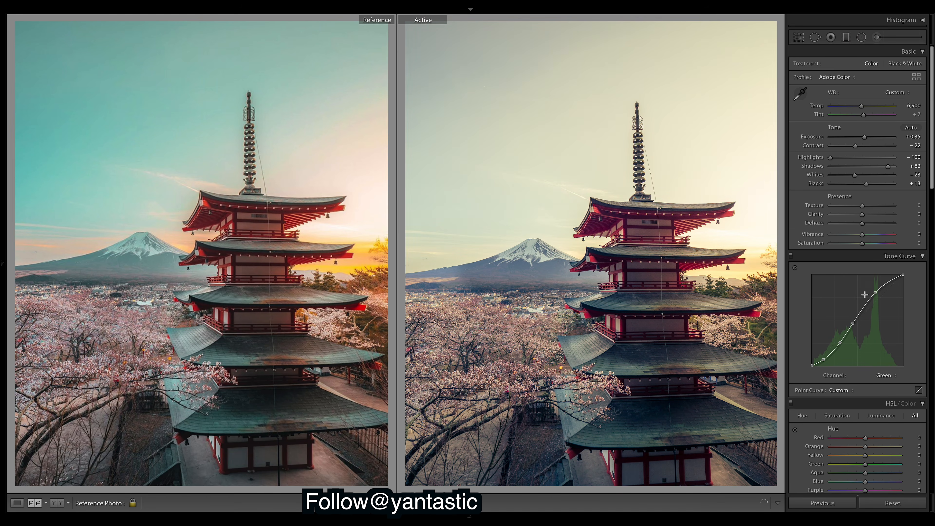
# Shape the blue channel's tone curve into a matching S-curve with points in the shadows and highlights.
pyautogui.click(885, 374)
pyautogui.click(886, 383)
pyautogui.moveTo(823, 354); pyautogui.dragTo(875, 295)
# On the RGB tone curve, raise the black point, add a shadow point at about 18.4 / 22.4 % and lift the highlights to about 61.2 / 67.5 %.
pyautogui.click(886, 375)
pyautogui.click(886, 350)
pyautogui.moveTo(812, 365); pyautogui.dragTo(828, 346)
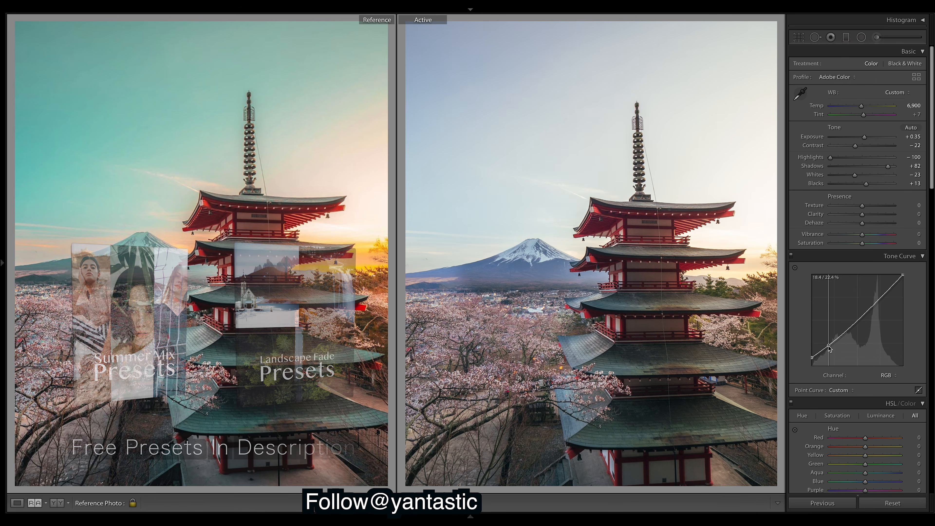
pyautogui.moveTo(868, 308); pyautogui.dragTo(869, 304)
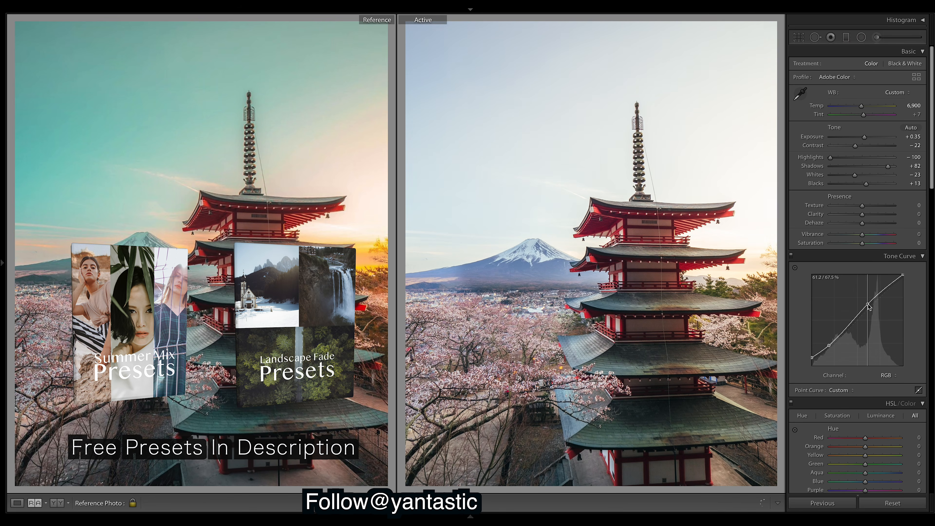
# Move the RGB tone curve's white point slightly inward, then set Whites to −46 and Contrast to −21.
pyautogui.moveTo(902, 275); pyautogui.dragTo(900, 274)
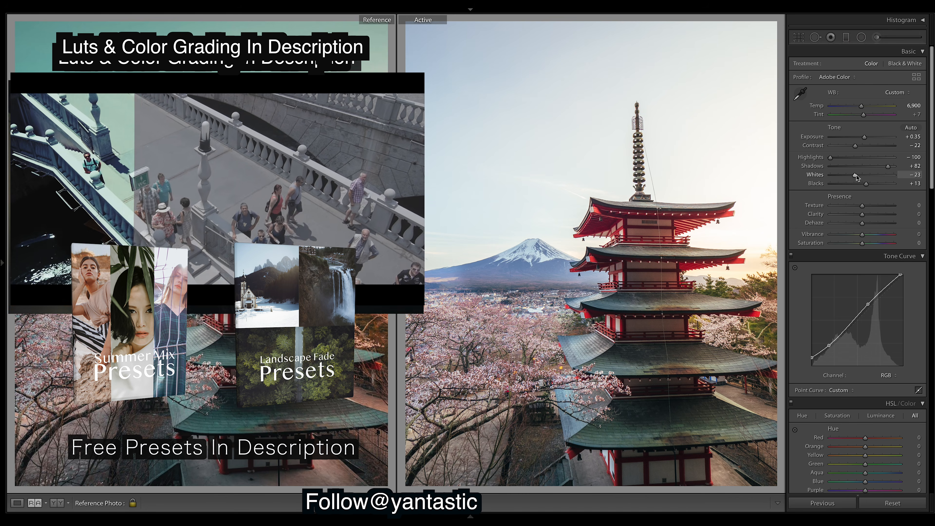
pyautogui.moveTo(854, 175)
pyautogui.mouseDown()
pyautogui.moveTo(824, 176)
pyautogui.moveTo(848, 176)
pyautogui.mouseUp()
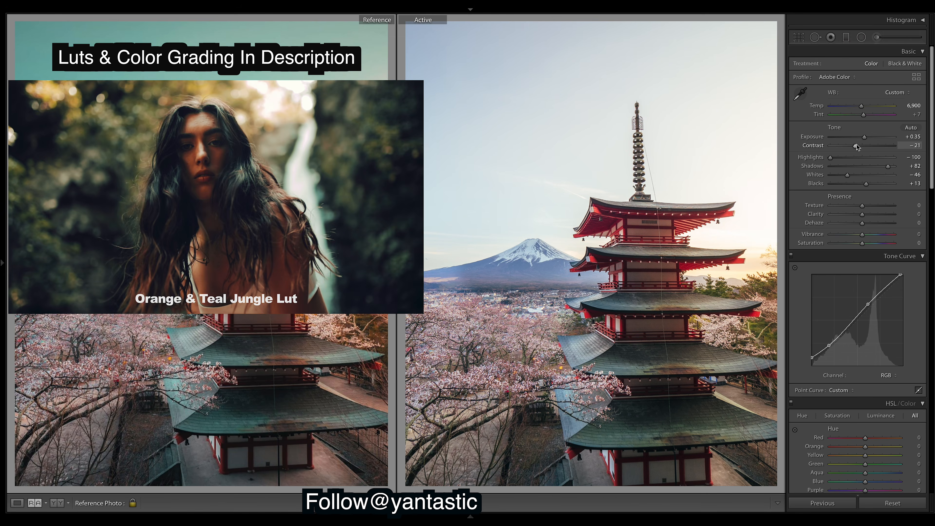
pyautogui.moveTo(855, 145); pyautogui.dragTo(856, 146)
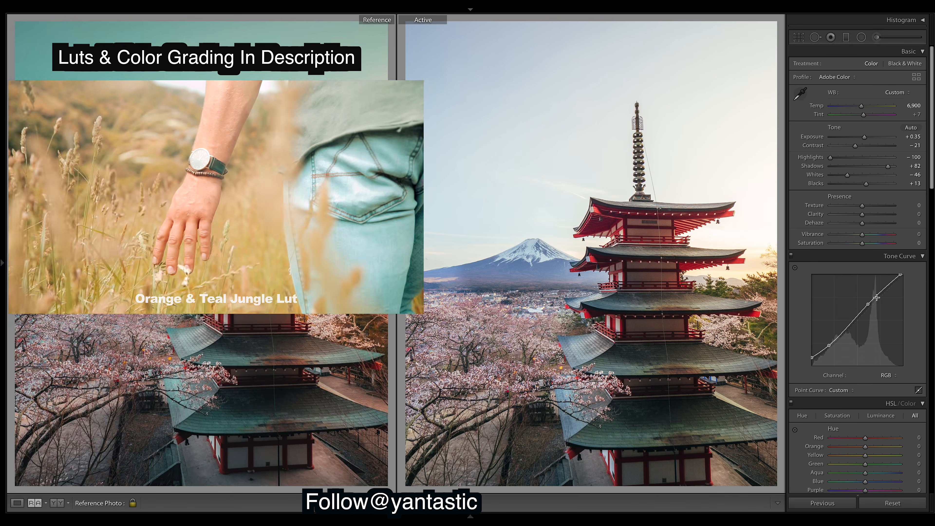
# Review the red and blue channel tone curves, undo a trial shift of the blue highlight point, and return to the RGB curve.
pyautogui.click(893, 375)
pyautogui.click(895, 383)
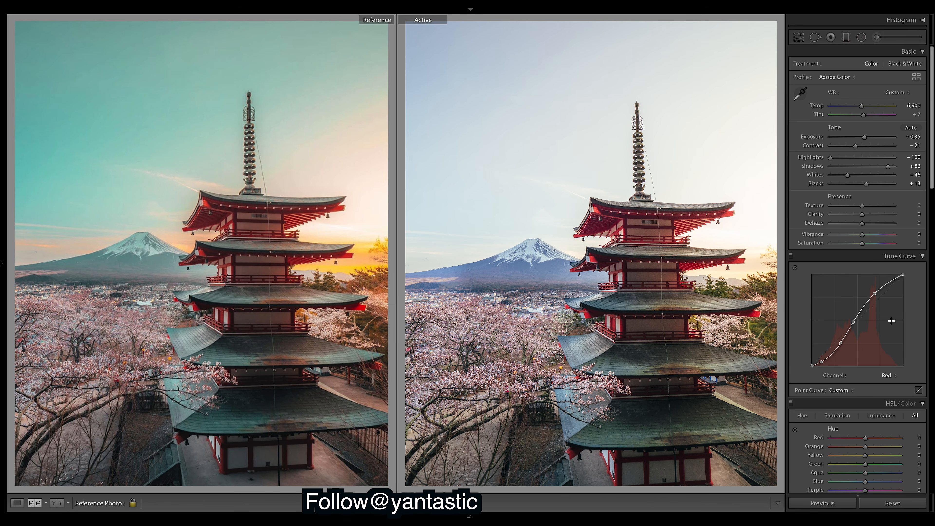
pyautogui.click(895, 375)
pyautogui.click(897, 387)
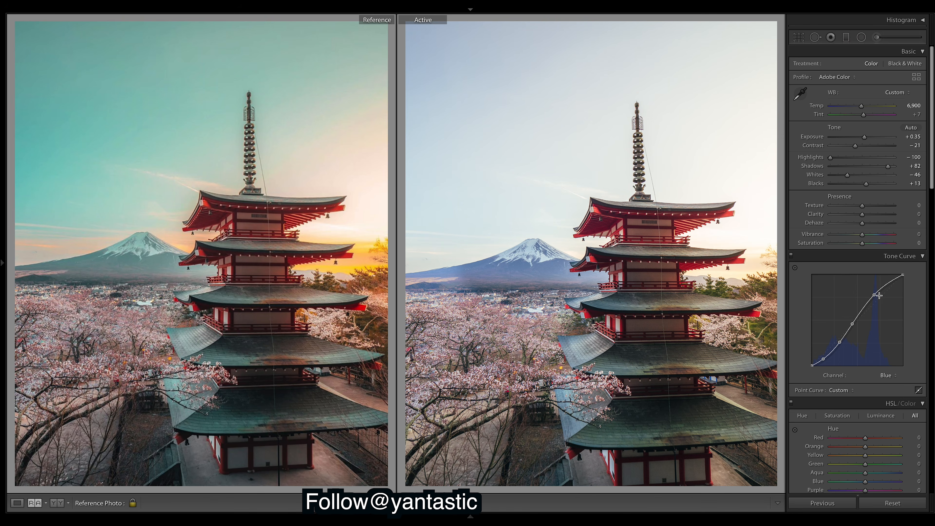
pyautogui.moveTo(874, 295); pyautogui.dragTo(876, 299)
pyautogui.hotkey('ctrl', 'z')
pyautogui.click(897, 376)
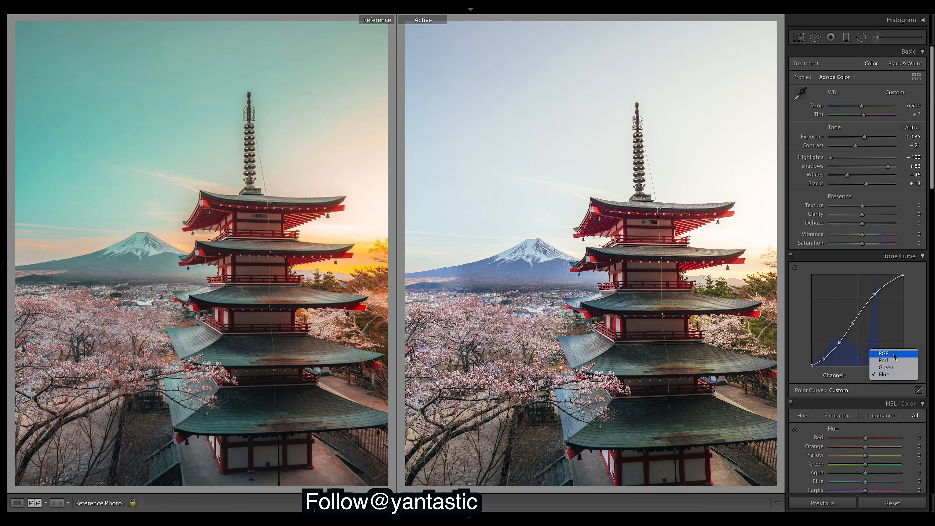
pyautogui.click(894, 354)
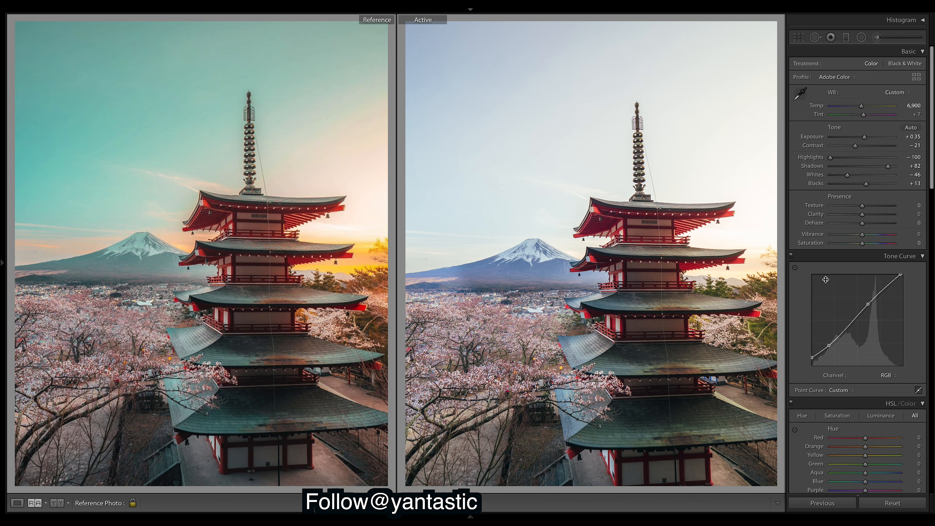
# Compare the photo with the tone curve adjustments off and on, then check the blue channel's curve and return to RGB.
pyautogui.click(792, 255)
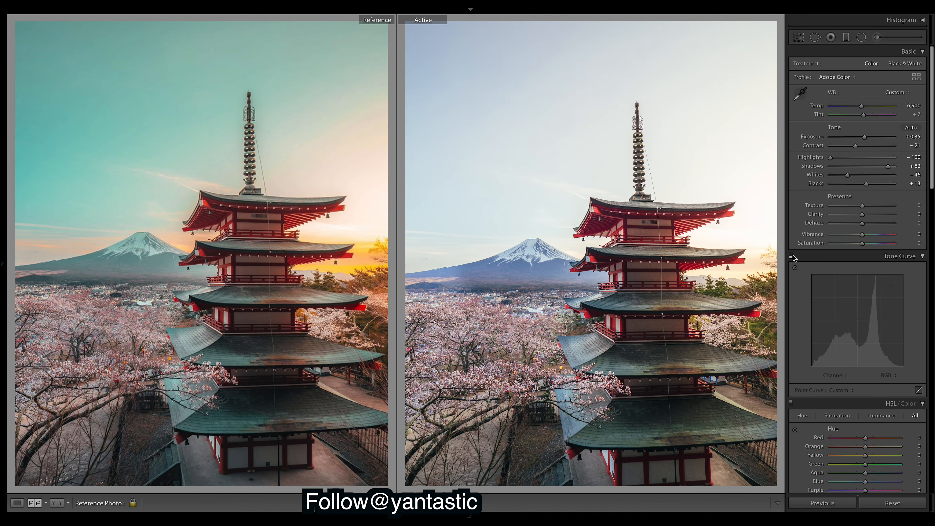
pyautogui.click(792, 255)
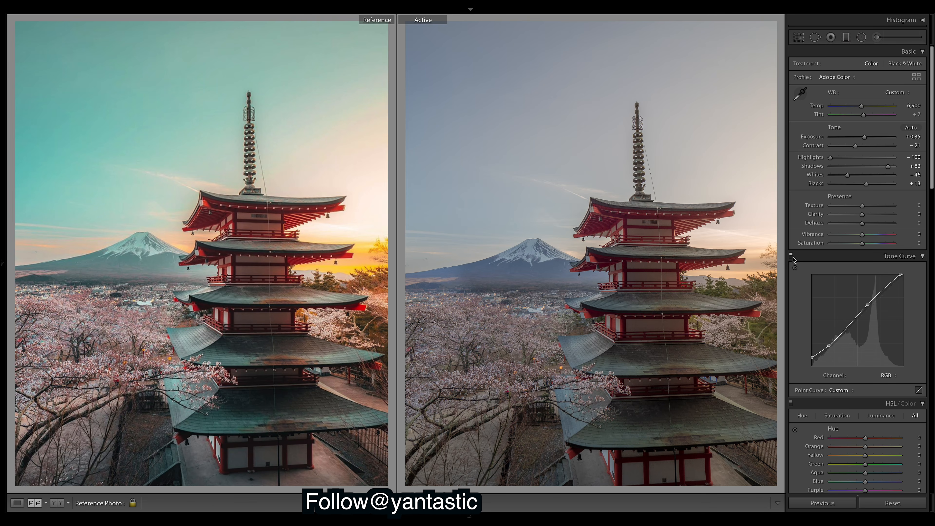
pyautogui.click(792, 256)
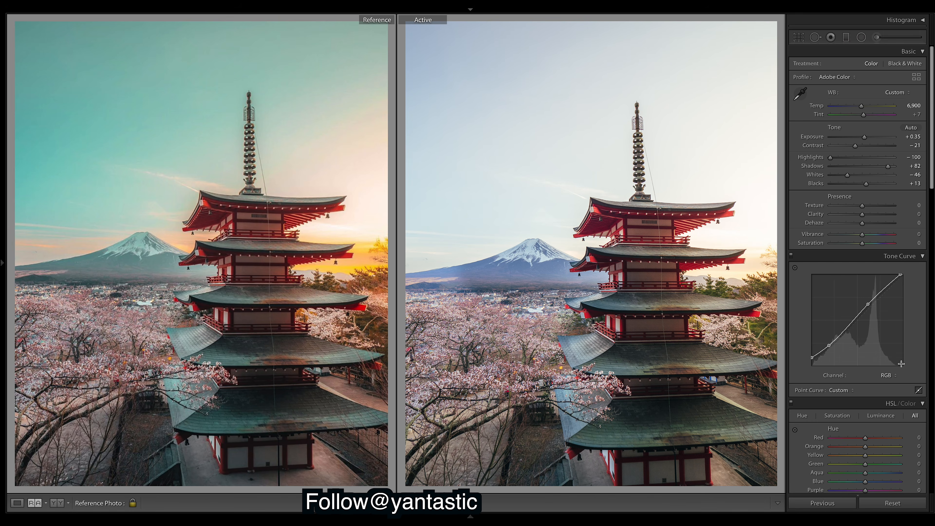
pyautogui.click(887, 375)
pyautogui.click(893, 397)
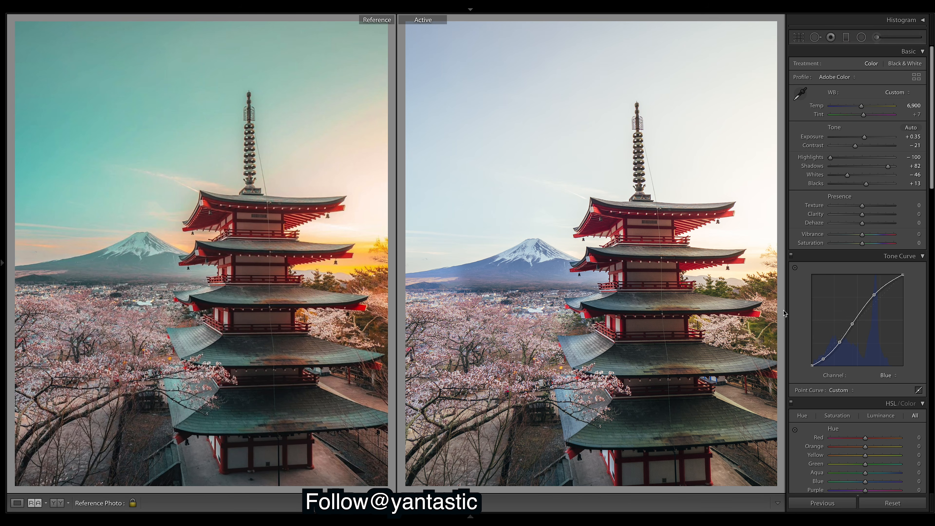
pyautogui.click(887, 374)
pyautogui.click(888, 353)
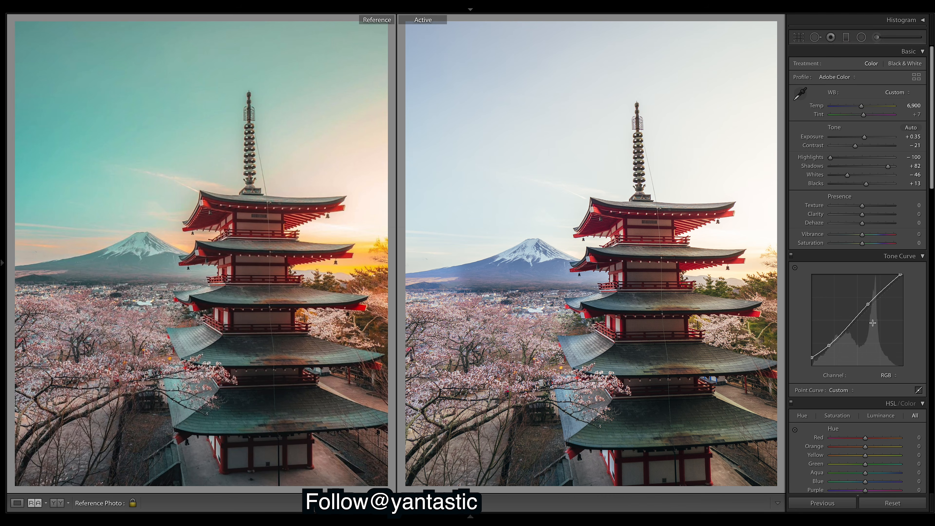
# Try lowering the RGB tone curve's black point to the corner several times to compare the shadow fade, undoing each change.
pyautogui.moveTo(812, 360); pyautogui.dragTo(813, 365)
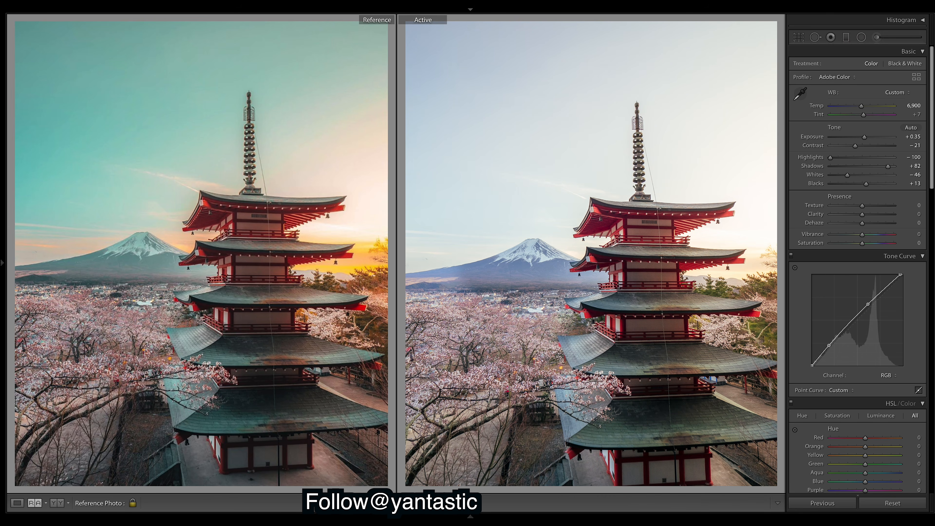
pyautogui.hotkey('ctrl', 'z')
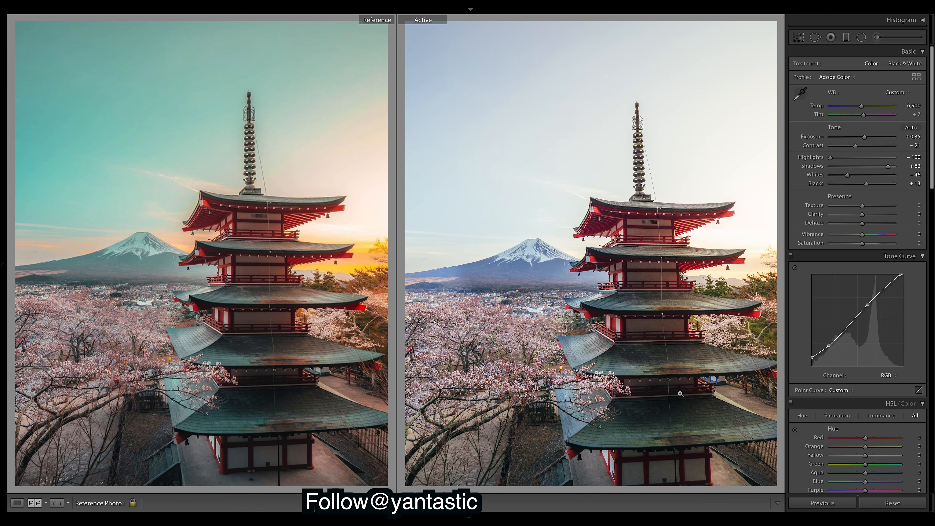
pyautogui.moveTo(812, 357); pyautogui.dragTo(811, 367)
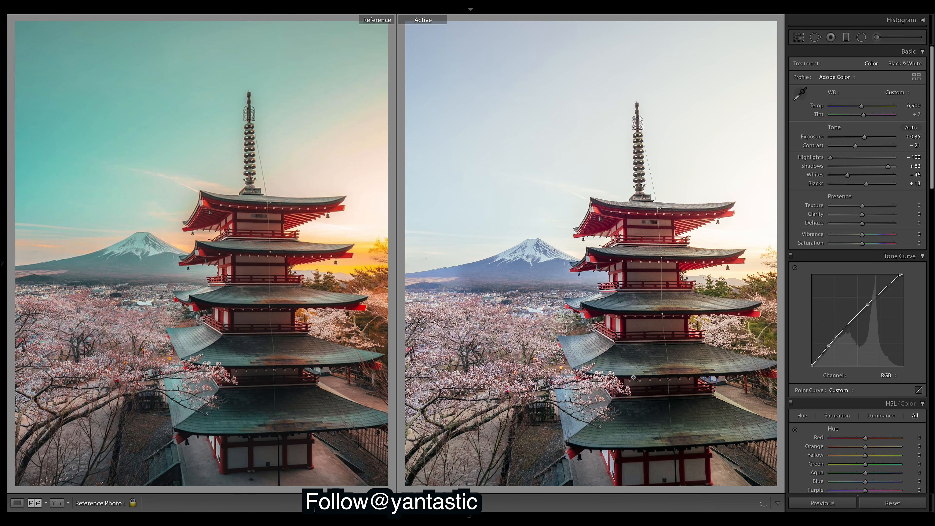
pyautogui.hotkey('ctrl', 'z')
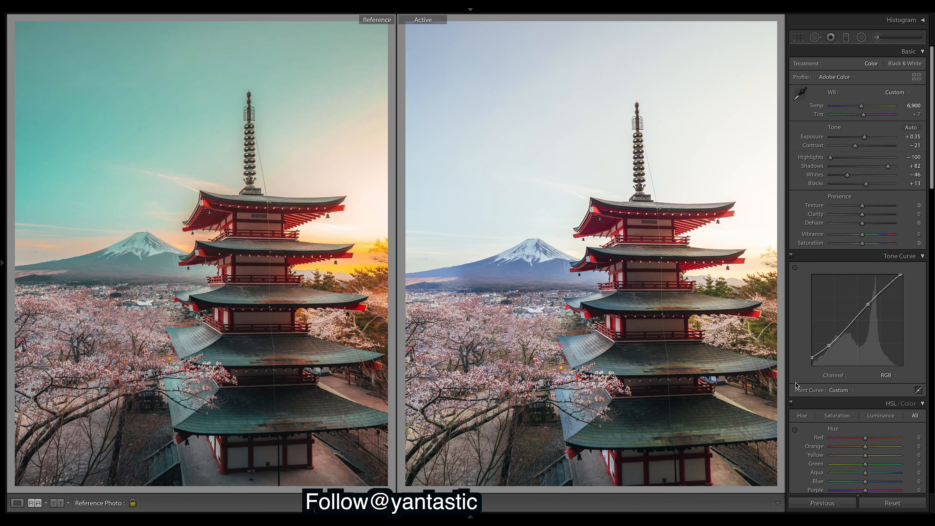
pyautogui.moveTo(811, 360); pyautogui.dragTo(812, 370)
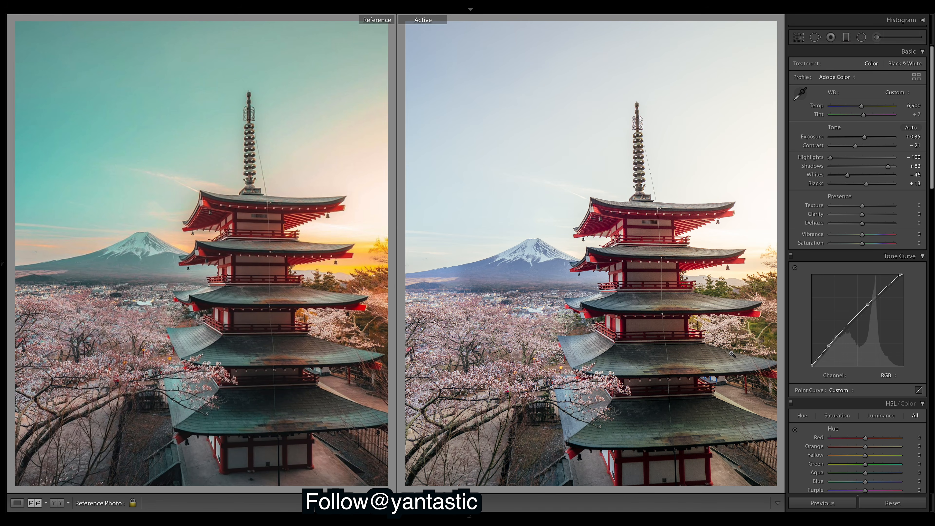
pyautogui.hotkey('ctrl', 'z')
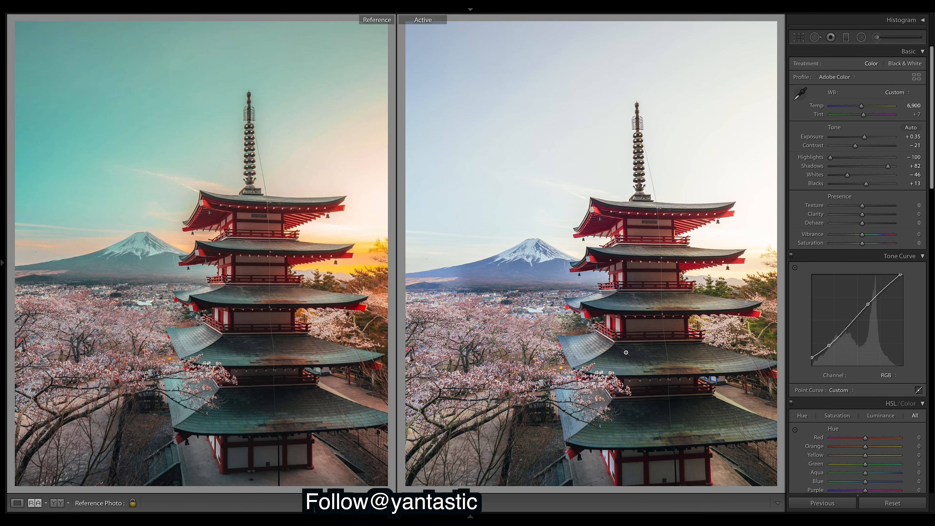
pyautogui.moveTo(812, 357); pyautogui.dragTo(806, 383)
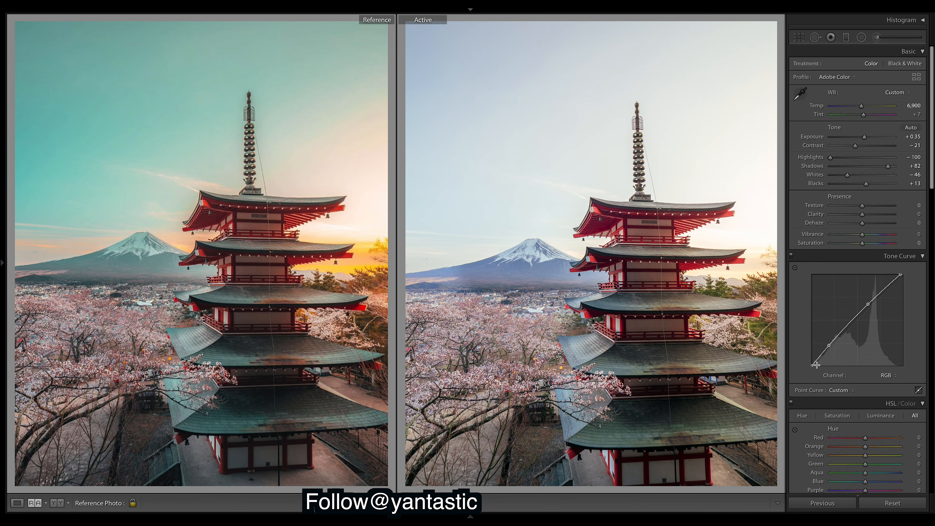
pyautogui.hotkey('ctrl', 'z')
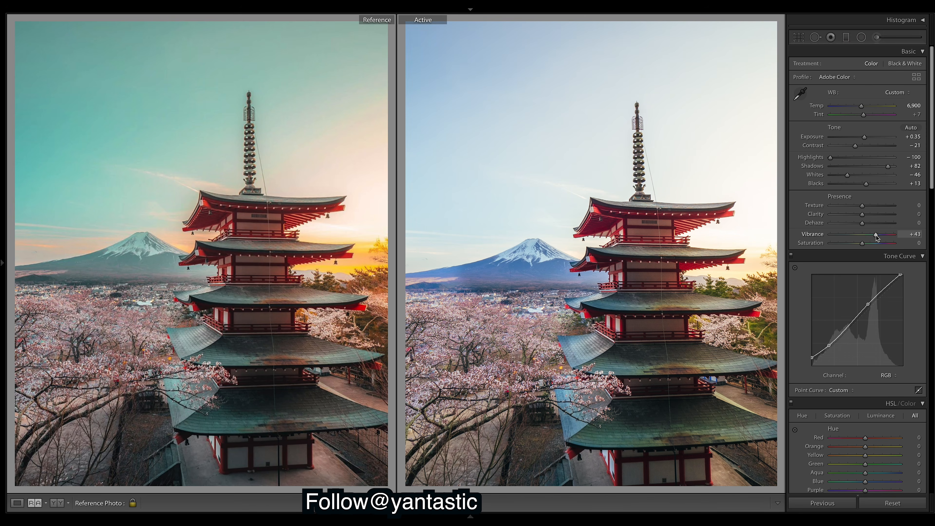
# Set Vibrance to +28 and Clarity to −15.
pyautogui.moveTo(875, 234); pyautogui.dragTo(870, 234)
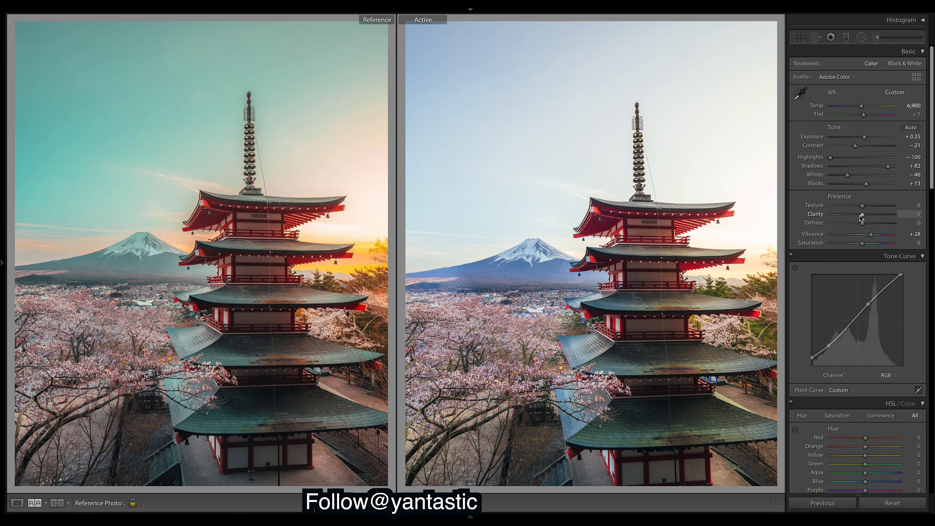
pyautogui.moveTo(860, 215); pyautogui.dragTo(856, 215)
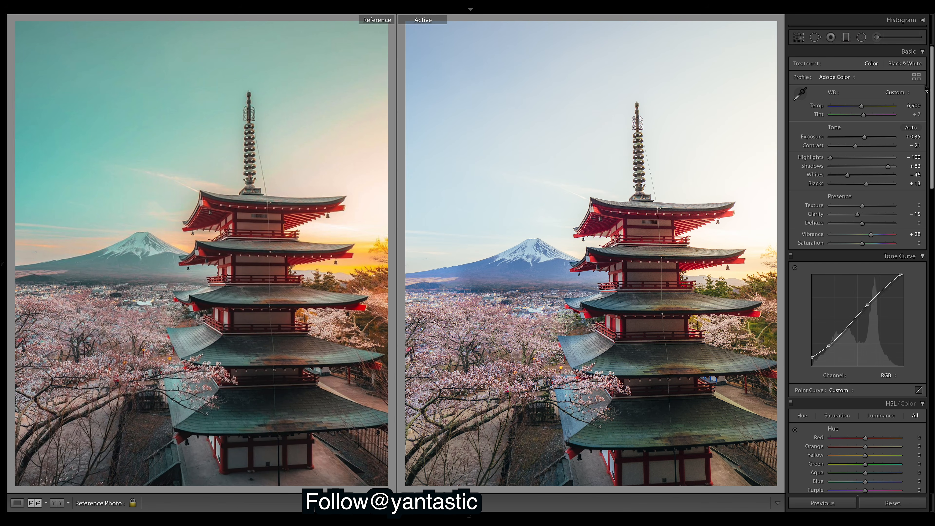
# Try a strong Clarity of +76 on the photo and undo it.
pyautogui.scroll(-2, 933, 87)
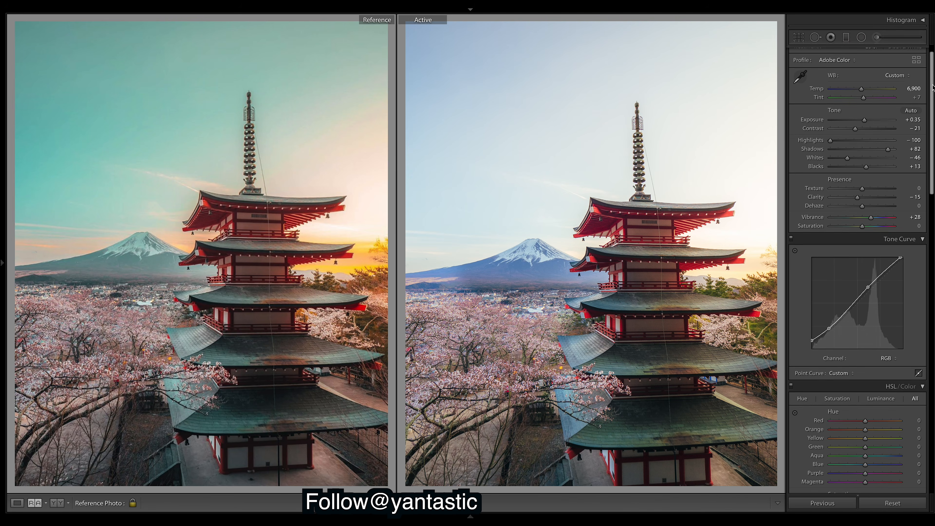
pyautogui.scroll(-5, 933, 87)
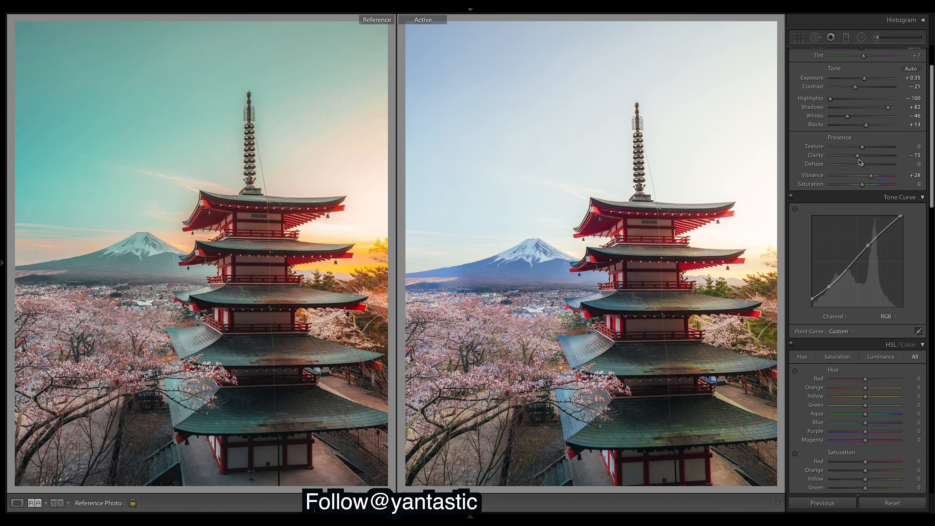
pyautogui.moveTo(858, 155); pyautogui.dragTo(913, 166)
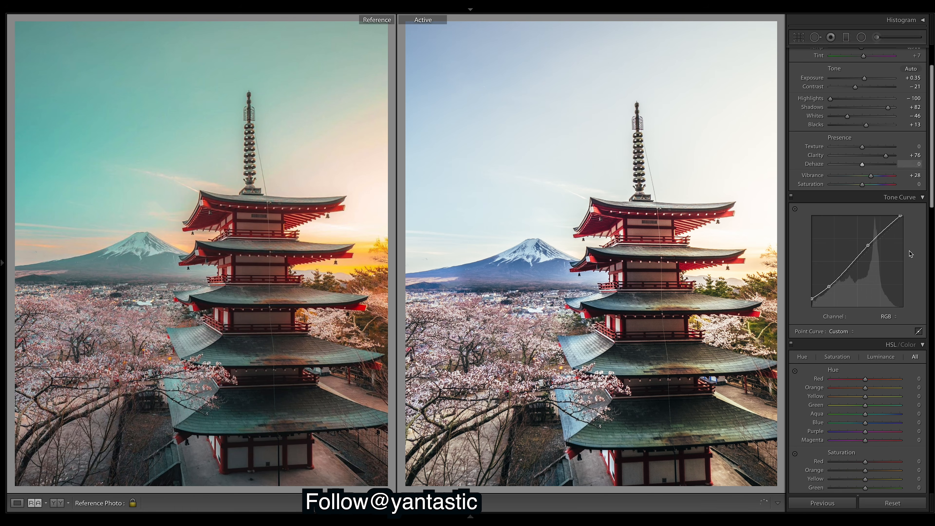
pyautogui.hotkey('ctrl', 'z')
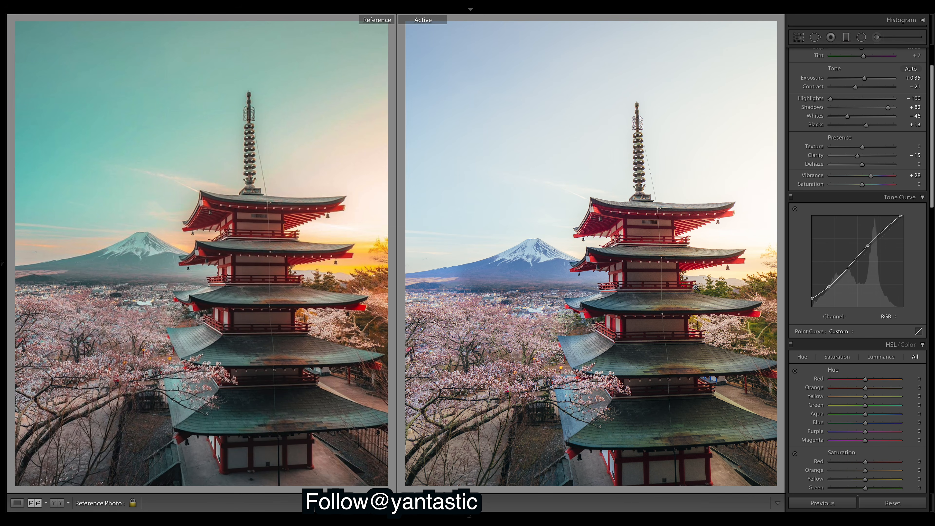
pyautogui.scroll(-2, 930, 129)
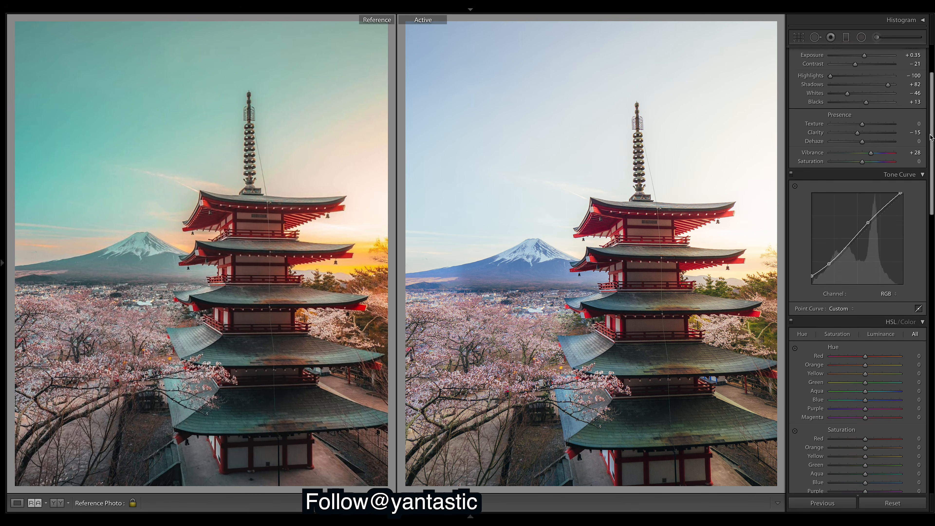
pyautogui.scroll(3, 931, 125)
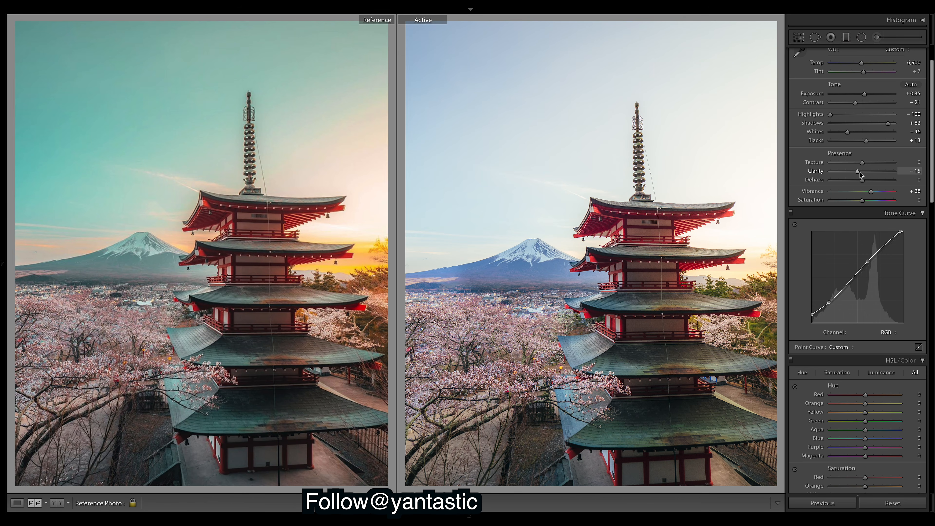
# Set the HSL hue of the greens to −100.
pyautogui.moveTo(932, 105); pyautogui.dragTo(876, 390)
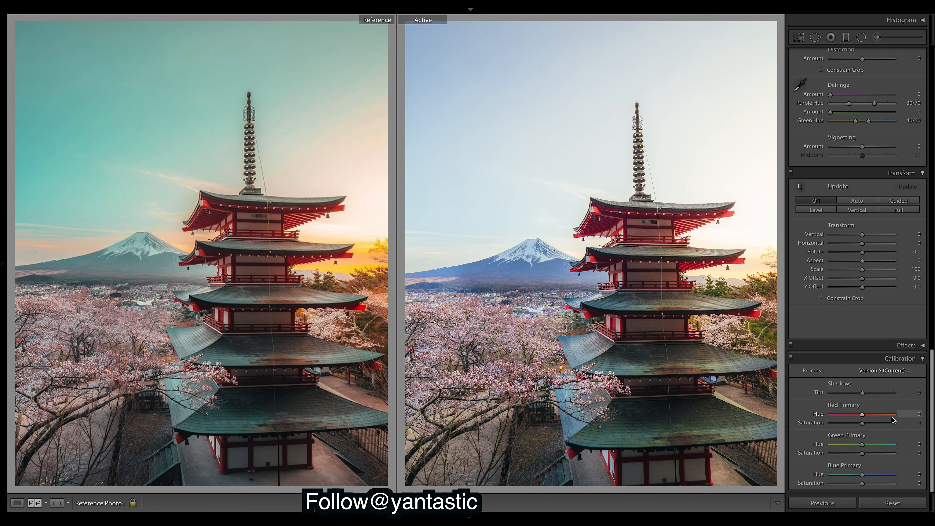
pyautogui.moveTo(932, 407); pyautogui.dragTo(931, 158)
pyautogui.moveTo(865, 293); pyautogui.dragTo(829, 293)
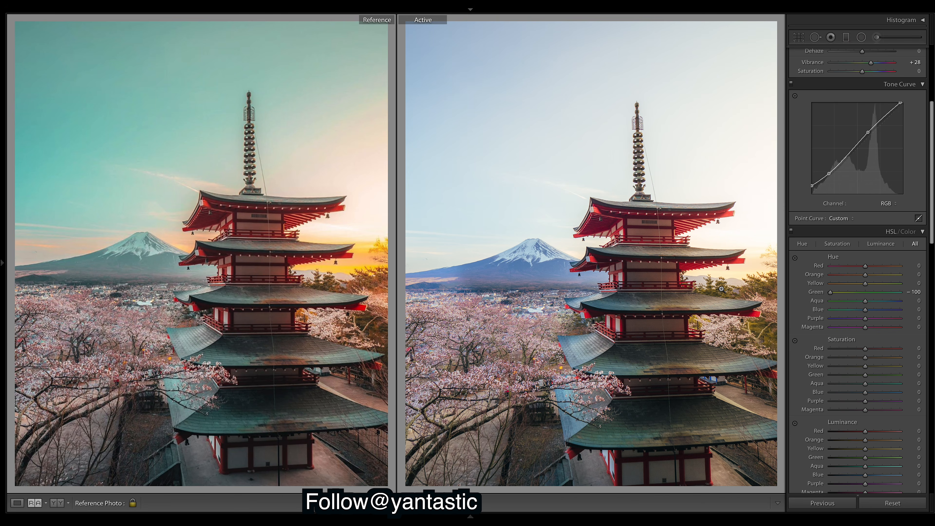
# In Calibration, set the Red Primary hue to +35 and its saturation to +50.
pyautogui.moveTo(931, 189); pyautogui.dragTo(931, 438)
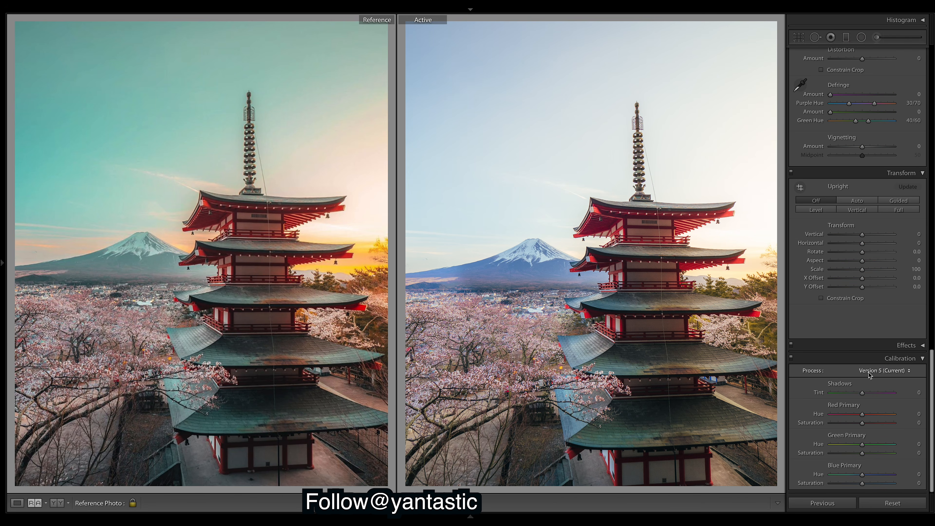
pyautogui.moveTo(923, 521)
pyautogui.moveTo(862, 413)
pyautogui.mouseDown()
pyautogui.moveTo(878, 413)
pyautogui.moveTo(870, 411)
pyautogui.mouseUp()
pyautogui.moveTo(875, 412); pyautogui.dragTo(875, 411)
pyautogui.moveTo(863, 423); pyautogui.dragTo(870, 424)
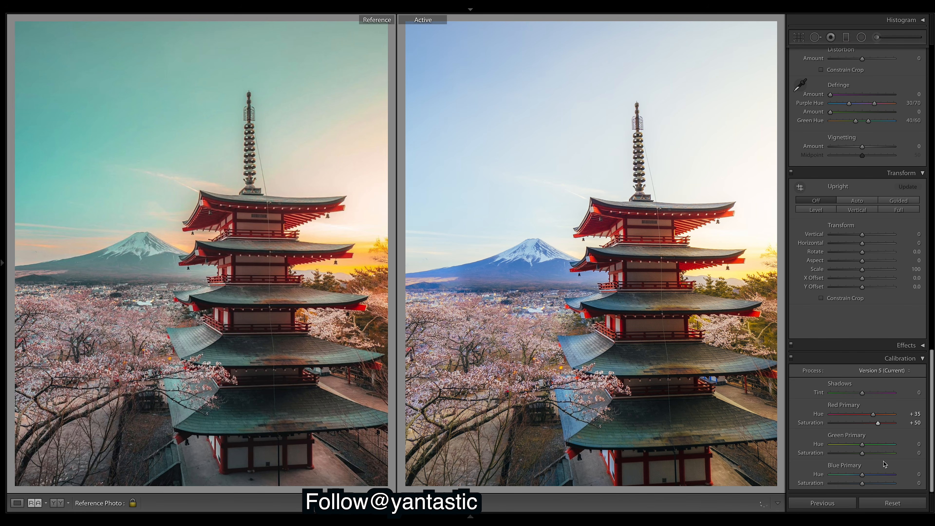
# In Calibration, set the Blue Primary to hue −10 and saturation +21, and the Green Primary hue to +34.
pyautogui.moveTo(862, 474); pyautogui.dragTo(858, 475)
pyautogui.moveTo(862, 482); pyautogui.dragTo(868, 483)
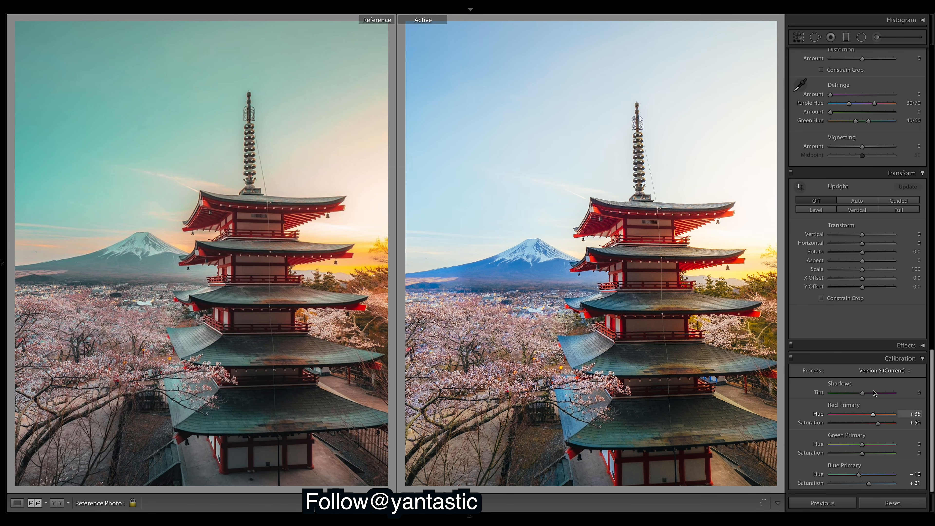
pyautogui.moveTo(862, 444); pyautogui.dragTo(912, 444)
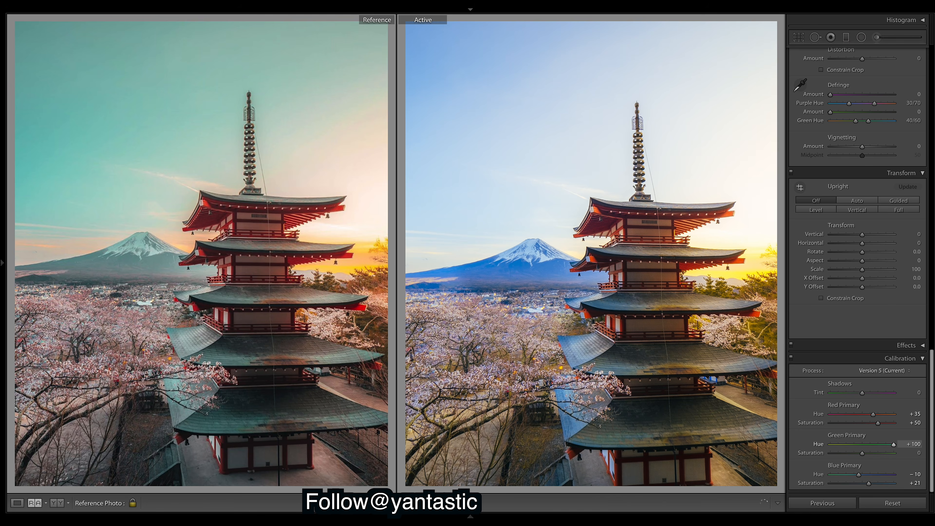
pyautogui.moveTo(861, 444)
pyautogui.mouseDown()
pyautogui.moveTo(882, 445)
pyautogui.moveTo(873, 444)
pyautogui.mouseUp()
pyautogui.moveTo(870, 444); pyautogui.dragTo(874, 444)
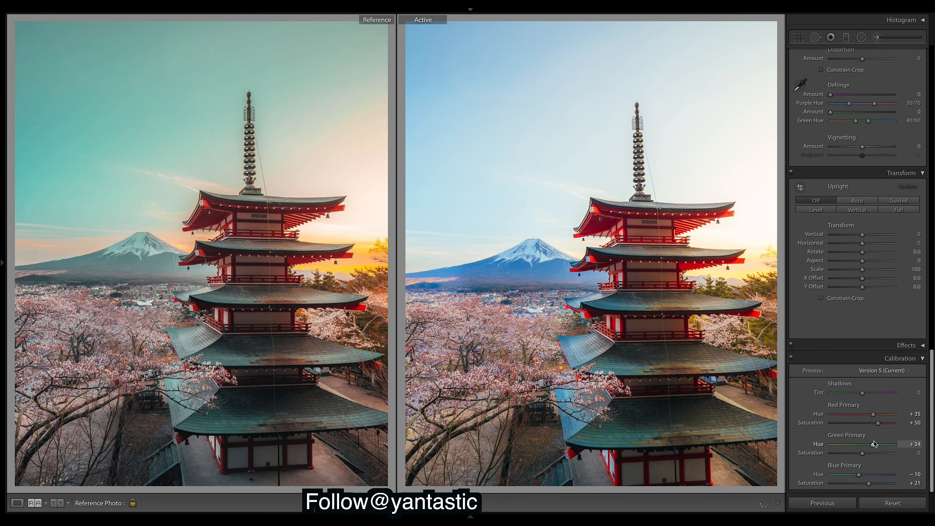
# In Calibration, set the Green Primary to hue +35, saturation +18 and the shadows tint to +2; try and undo a Blue Primary hue of −51.
pyautogui.moveTo(862, 453); pyautogui.dragTo(869, 455)
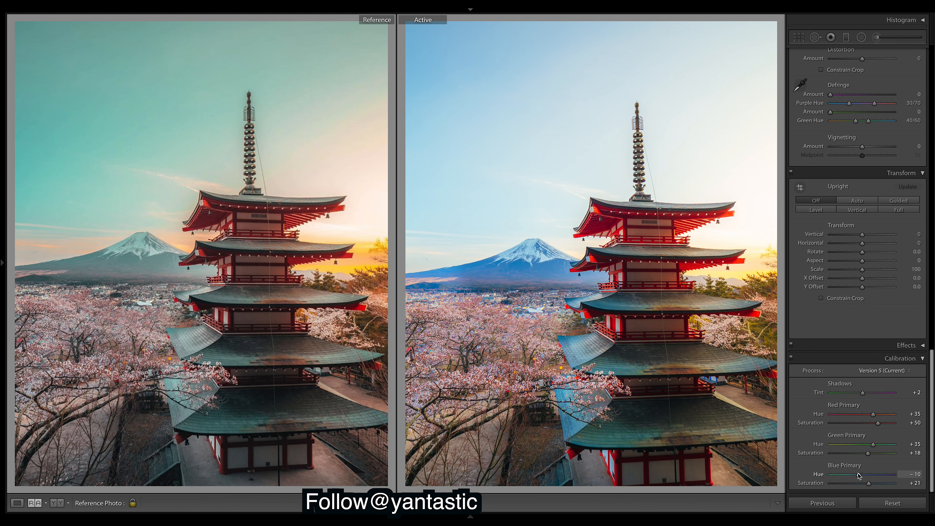
pyautogui.moveTo(858, 474); pyautogui.dragTo(845, 474)
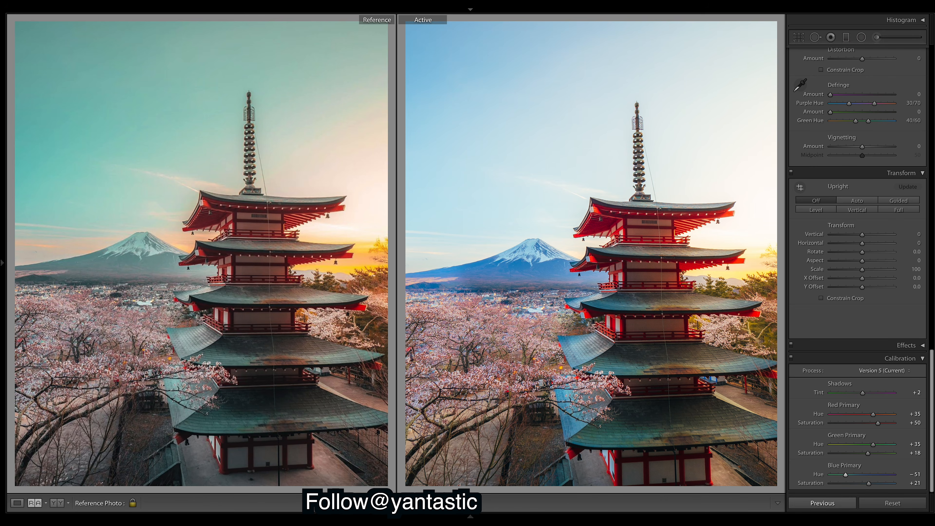
pyautogui.hotkey('ctrl', 'z')
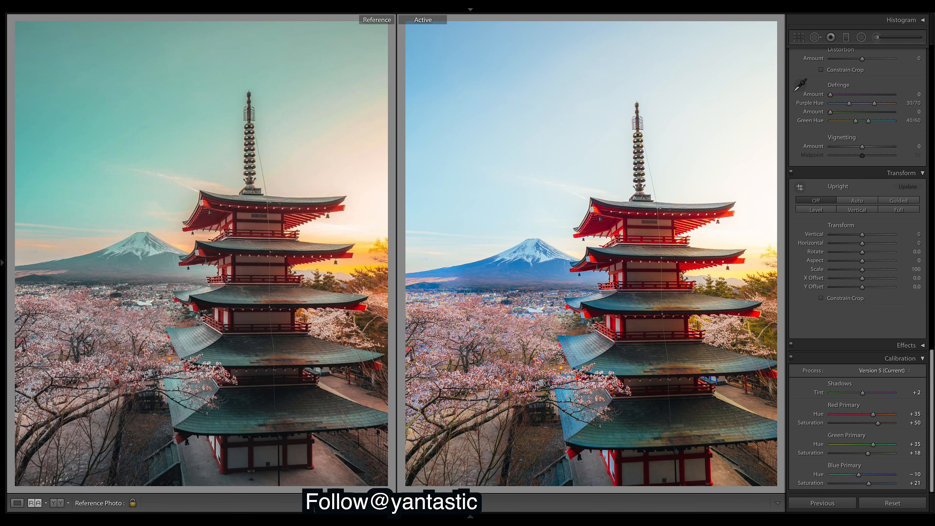
# Set the HSL saturation of the reds to −42 and of the oranges to −47.
pyautogui.scroll(15, 857, 271)
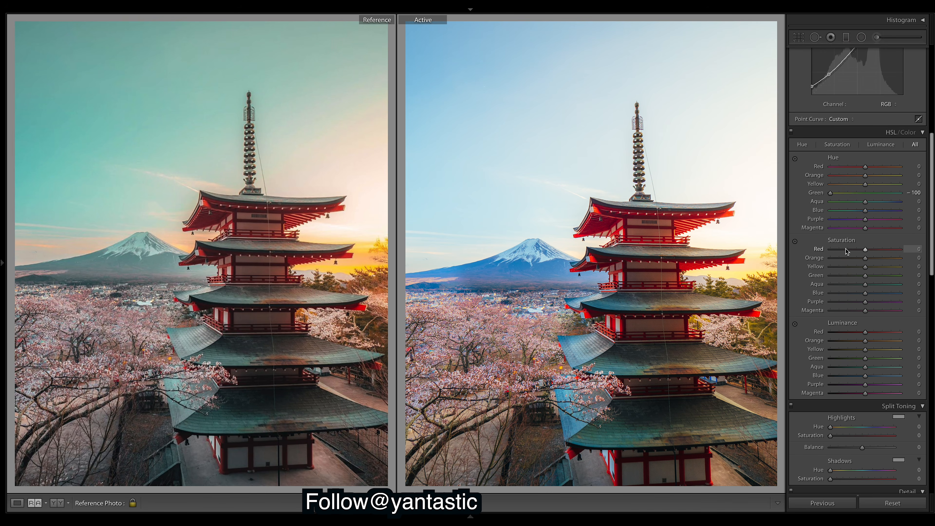
pyautogui.moveTo(864, 251); pyautogui.dragTo(859, 252)
pyautogui.moveTo(852, 247); pyautogui.dragTo(850, 247)
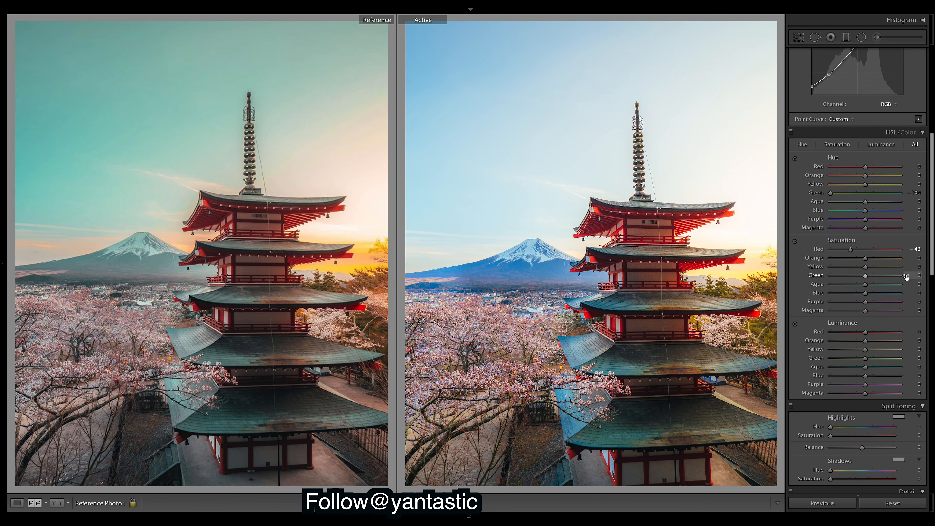
pyautogui.moveTo(867, 259); pyautogui.dragTo(742, 252)
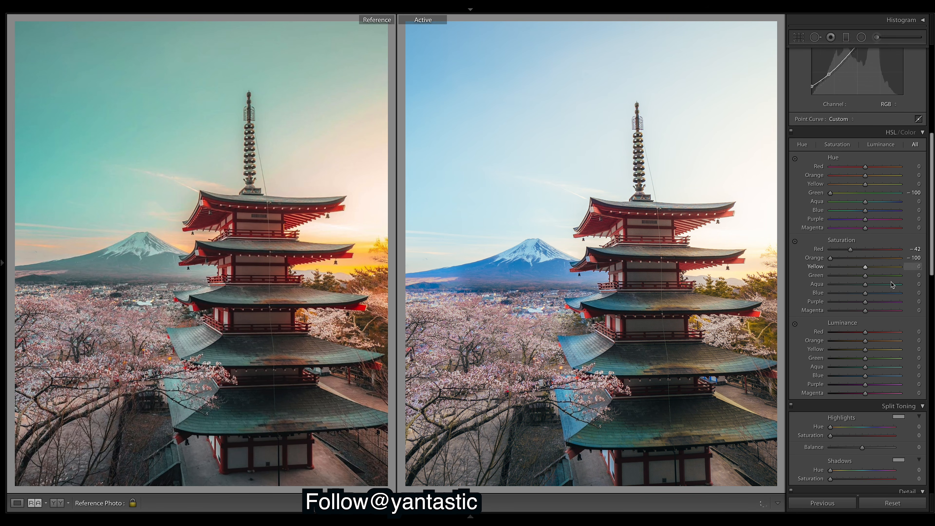
pyautogui.click(846, 257)
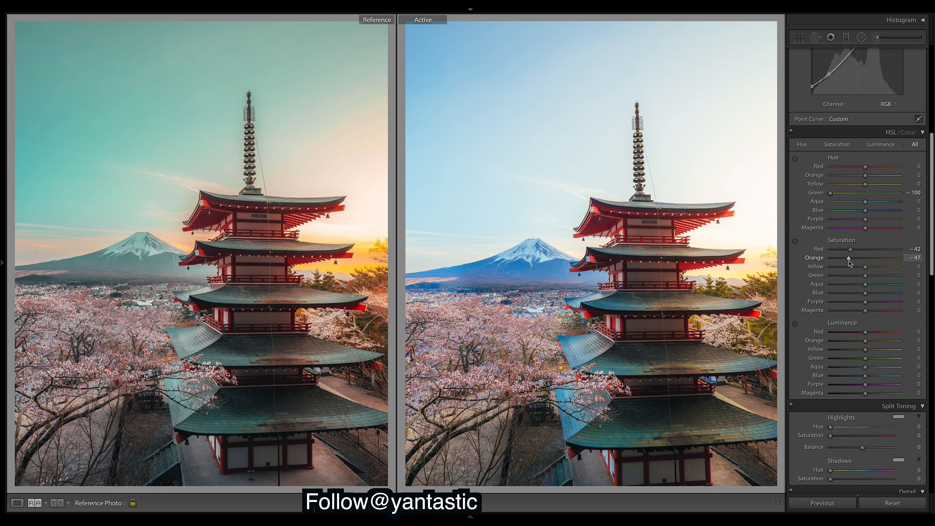
# Set the HSL luminance of the reds to −49, and try and undo a blue luminance of −82.
pyautogui.scroll(-2, 863, 305)
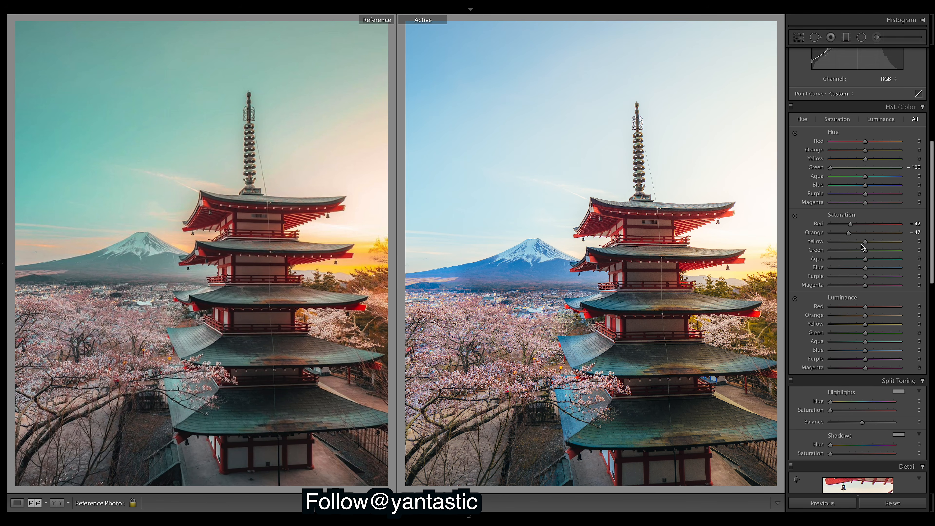
pyautogui.moveTo(864, 307); pyautogui.dragTo(894, 313)
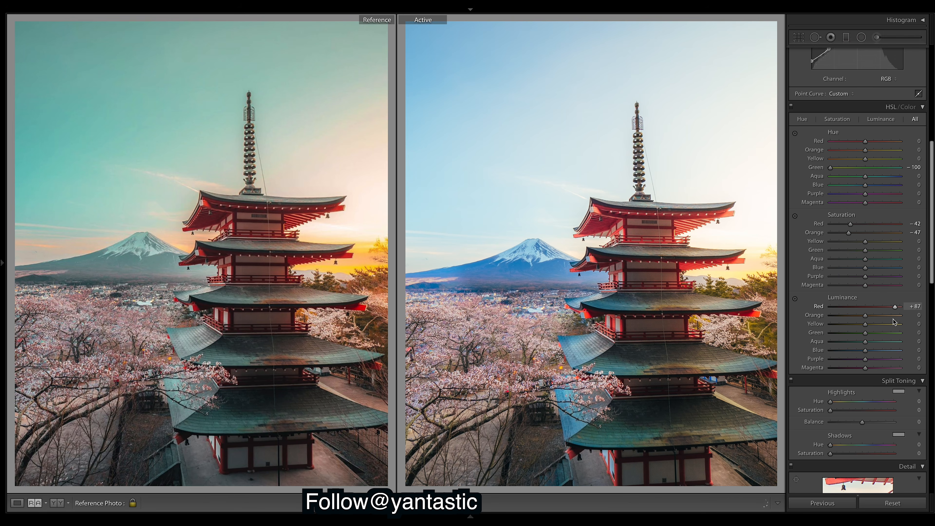
pyautogui.moveTo(893, 321)
pyautogui.mouseDown()
pyautogui.moveTo(839, 325)
pyautogui.moveTo(884, 326)
pyautogui.mouseUp()
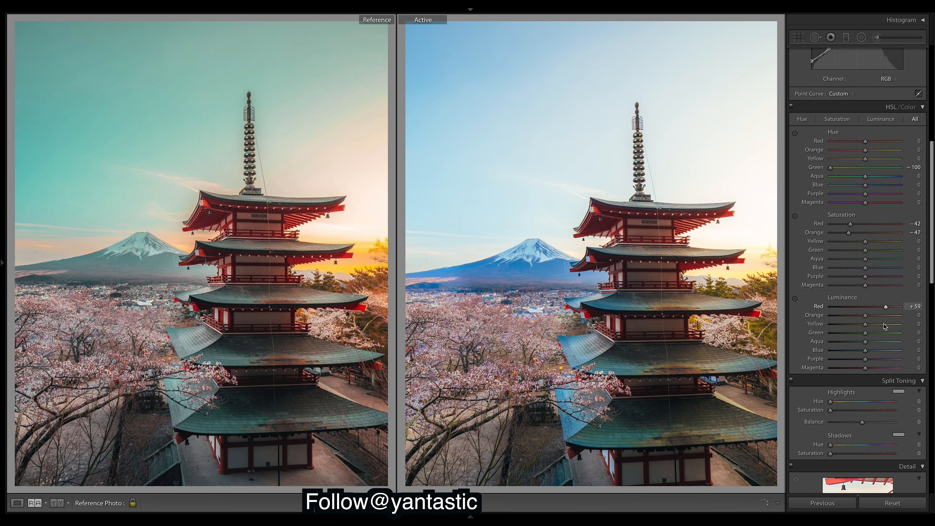
pyautogui.moveTo(884, 326); pyautogui.dragTo(862, 310)
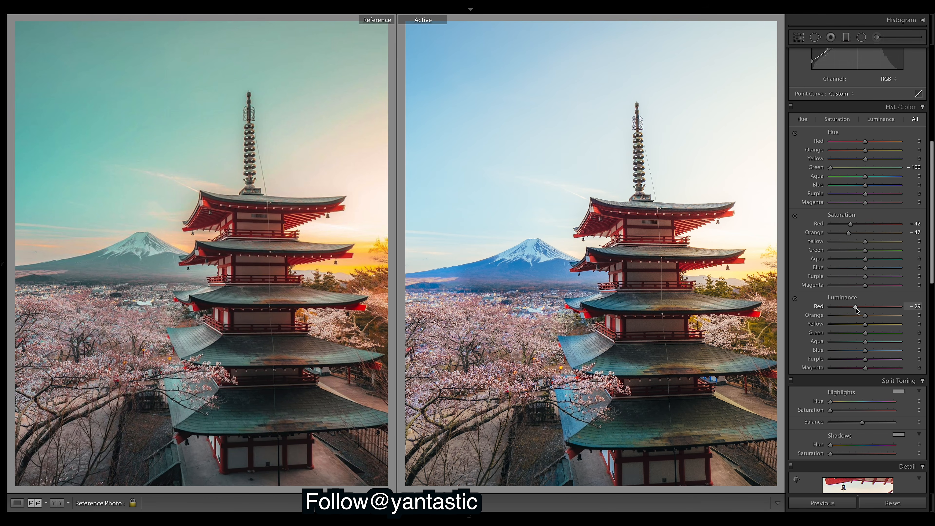
pyautogui.moveTo(852, 309); pyautogui.dragTo(849, 308)
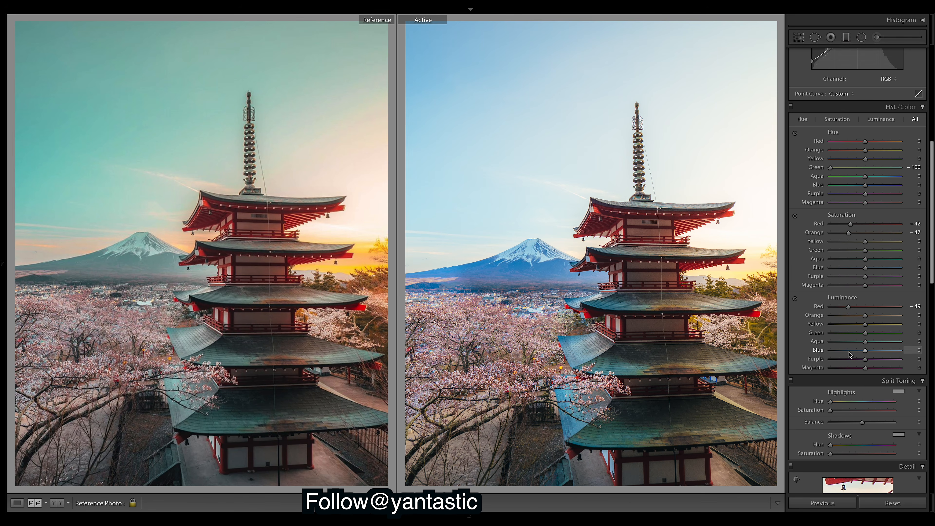
pyautogui.moveTo(861, 352); pyautogui.dragTo(837, 353)
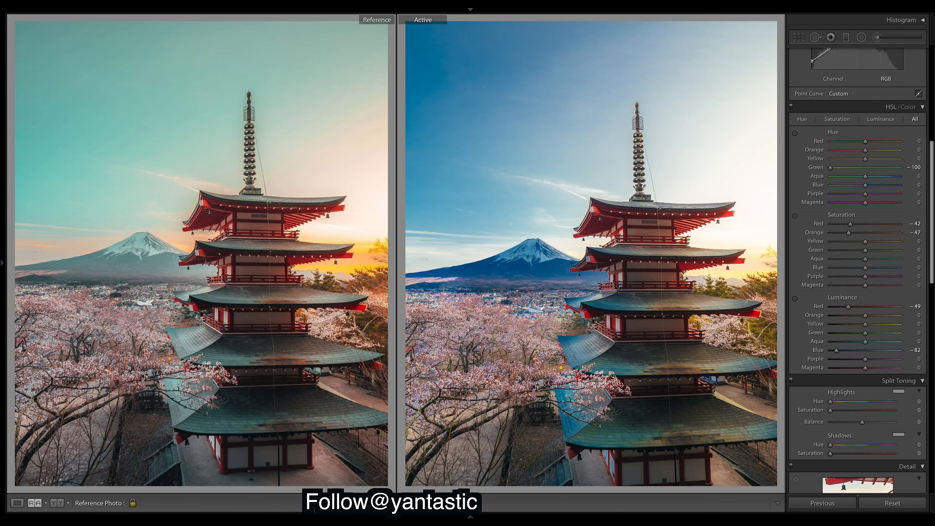
pyautogui.hotkey('ctrl', 'z')
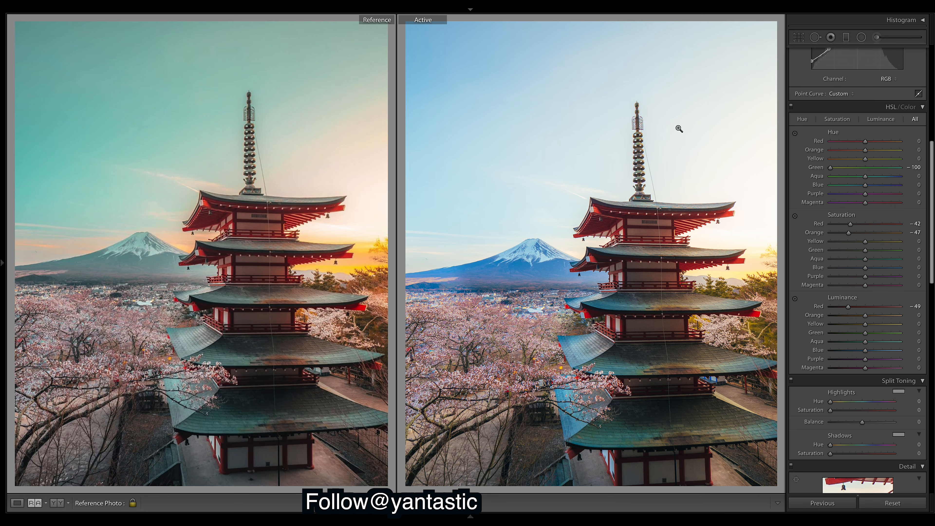
# Set the HSL saturation of the yellows to −18, greens to −100, aquas to −10 and blues to −87.
pyautogui.moveTo(865, 250); pyautogui.dragTo(853, 252)
pyautogui.moveTo(854, 252); pyautogui.dragTo(767, 254)
pyautogui.moveTo(889, 241); pyautogui.dragTo(859, 245)
pyautogui.moveTo(865, 259); pyautogui.dragTo(862, 261)
pyautogui.moveTo(864, 269); pyautogui.dragTo(834, 266)
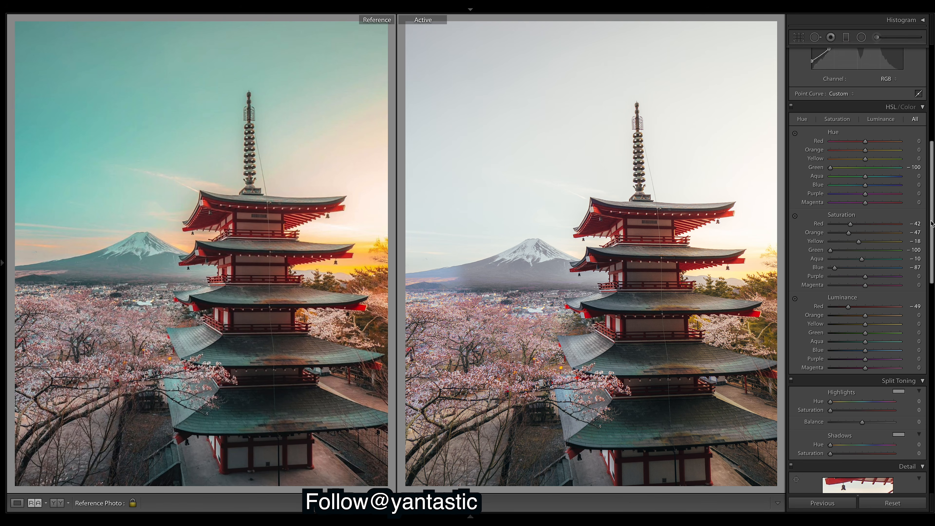
# Try lowering the photo's Whites to −100 and undo the change.
pyautogui.scroll(5, 839, 204)
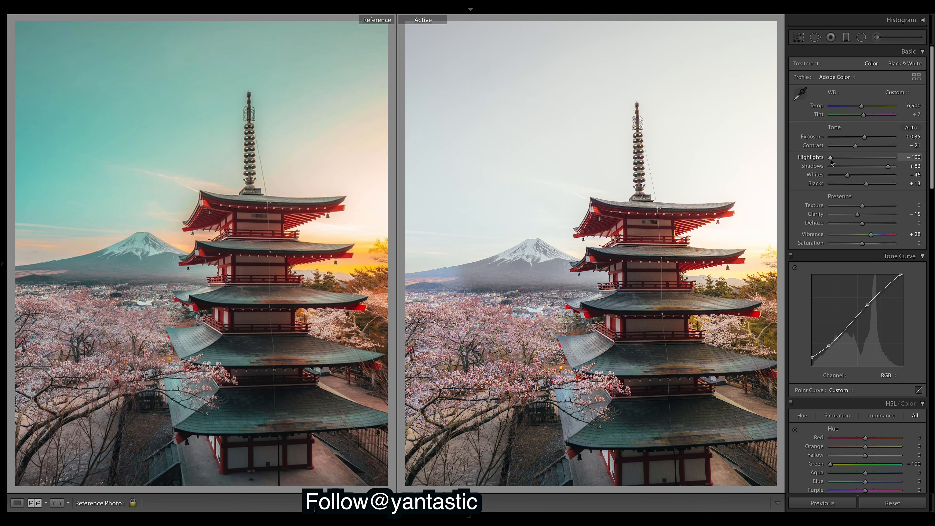
pyautogui.moveTo(847, 175); pyautogui.dragTo(828, 175)
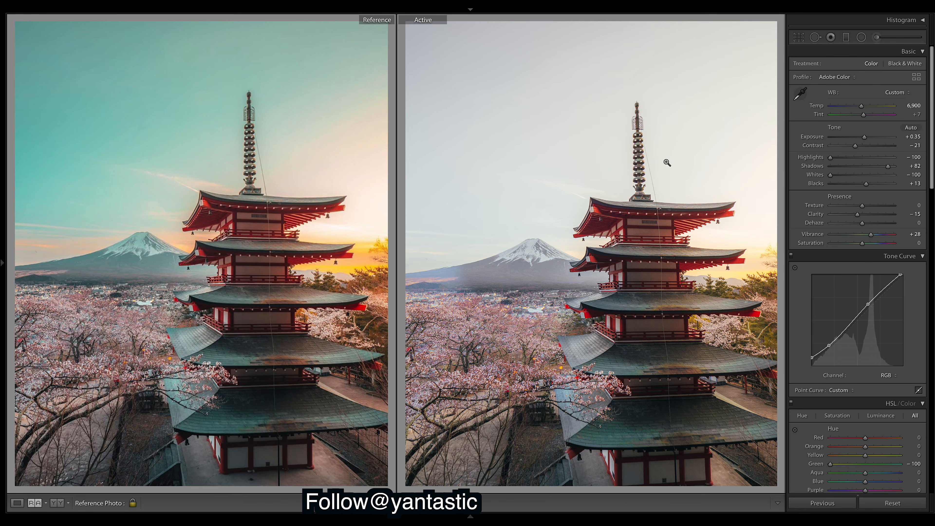
pyautogui.hotkey('ctrl', 'z')
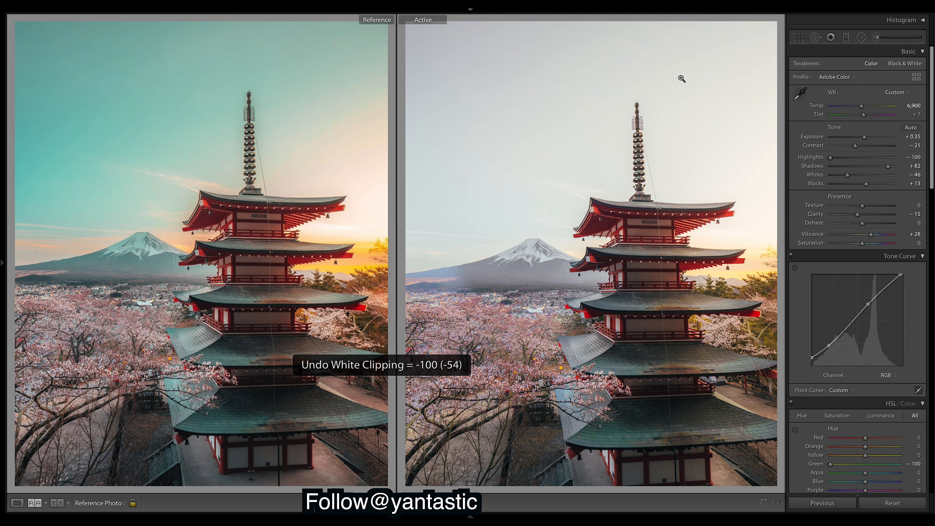
# Set the HSL saturation of the purples to −100 and of the magentas to −54.
pyautogui.moveTo(930, 64); pyautogui.dragTo(929, 144)
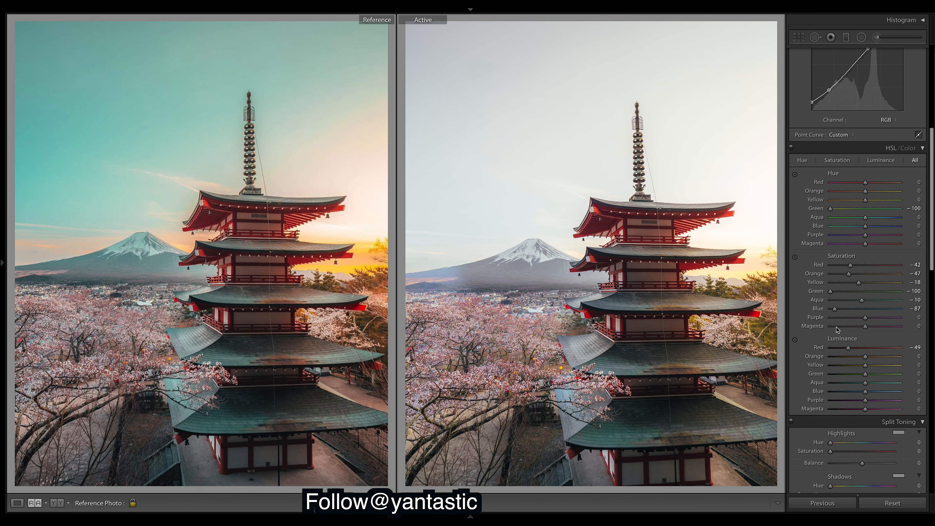
pyautogui.moveTo(865, 317); pyautogui.dragTo(764, 317)
pyautogui.moveTo(865, 326); pyautogui.dragTo(850, 327)
pyautogui.moveTo(850, 329); pyautogui.dragTo(848, 327)
pyautogui.moveTo(847, 327); pyautogui.dragTo(842, 326)
# Set the HSL luminance to orange −4, yellow −8, green −31, aqua −8, blue −22, purple −37 and magenta −41.
pyautogui.moveTo(931, 243); pyautogui.dragTo(929, 227)
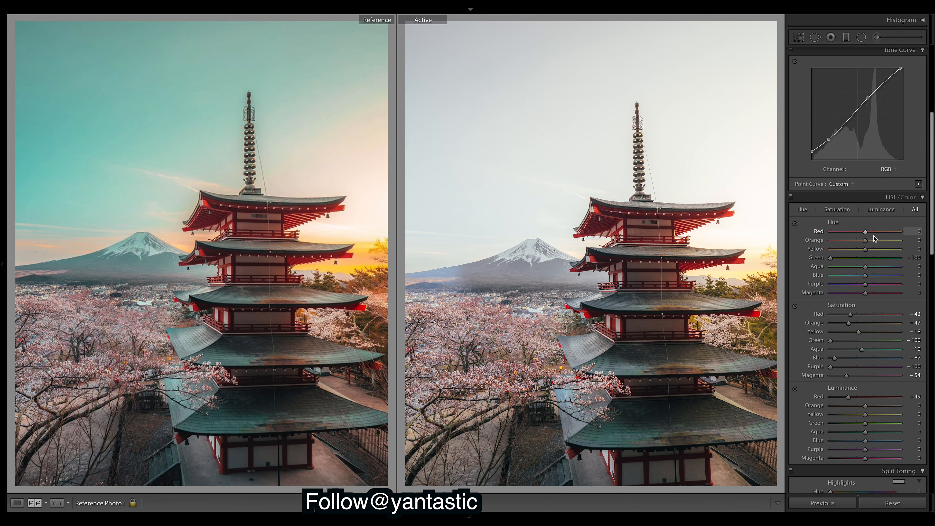
pyautogui.scroll(-5, 846, 280)
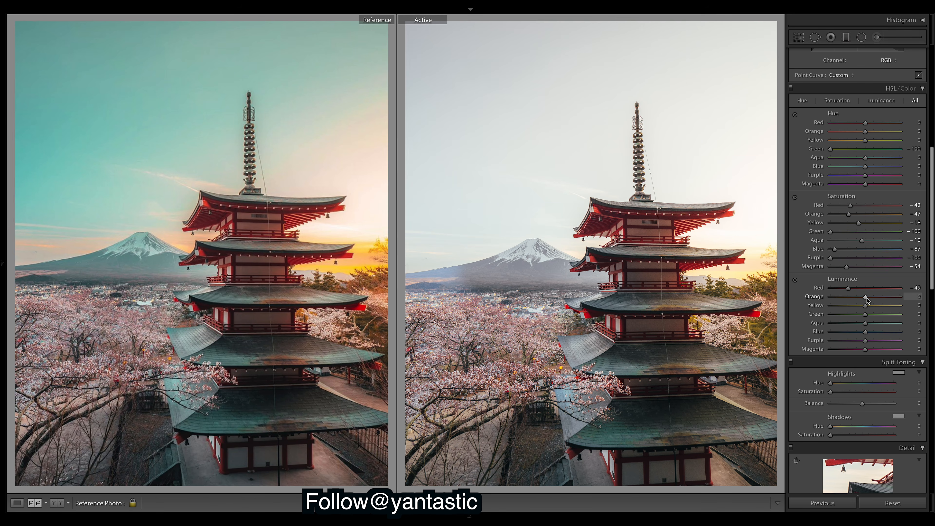
pyautogui.moveTo(866, 298); pyautogui.dragTo(865, 296)
pyautogui.moveTo(865, 306); pyautogui.dragTo(863, 304)
pyautogui.moveTo(860, 314); pyautogui.dragTo(858, 315)
pyautogui.moveTo(852, 311); pyautogui.dragTo(852, 311)
pyautogui.moveTo(866, 325); pyautogui.dragTo(859, 333)
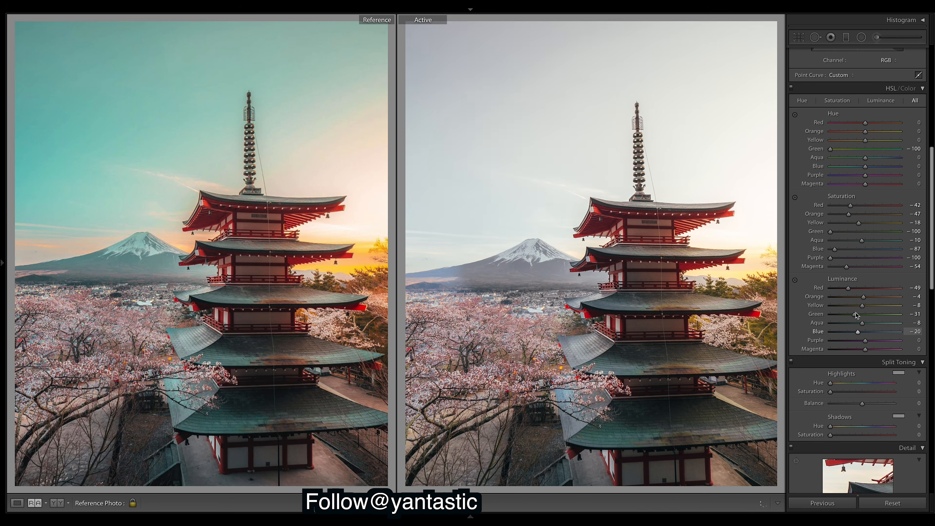
pyautogui.moveTo(858, 332); pyautogui.dragTo(858, 333)
pyautogui.moveTo(859, 333); pyautogui.dragTo(858, 333)
pyautogui.moveTo(852, 340); pyautogui.dragTo(852, 340)
pyautogui.moveTo(853, 342); pyautogui.dragTo(849, 343)
# Try a yellow hue of −100 in the HSL adjustments, and set it to −58.
pyautogui.moveTo(931, 204); pyautogui.dragTo(929, 187)
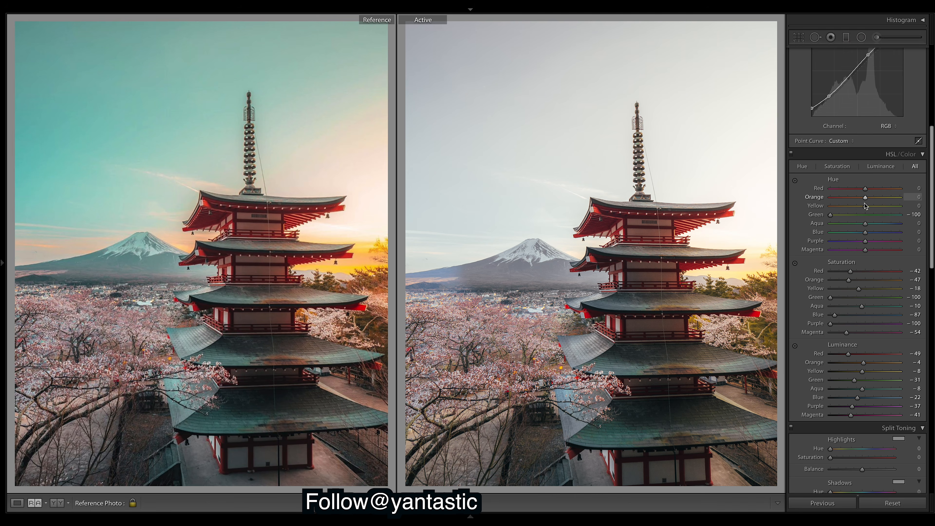
pyautogui.moveTo(865, 208); pyautogui.dragTo(811, 214)
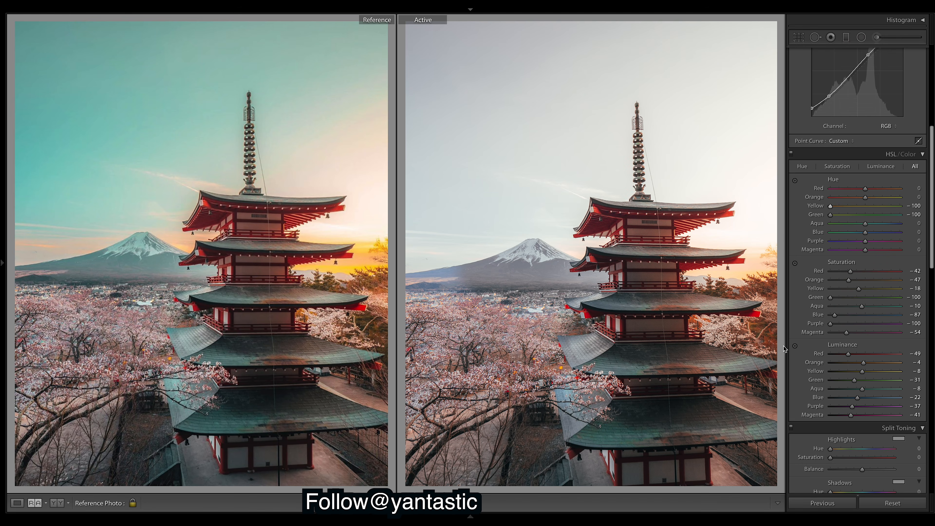
pyautogui.click(857, 207)
pyautogui.doubleClick(857, 207)
pyautogui.moveTo(847, 205); pyautogui.dragTo(844, 205)
# Set the HSL hue of the oranges to −15 and of the reds to +15.
pyautogui.moveTo(865, 198); pyautogui.dragTo(754, 188)
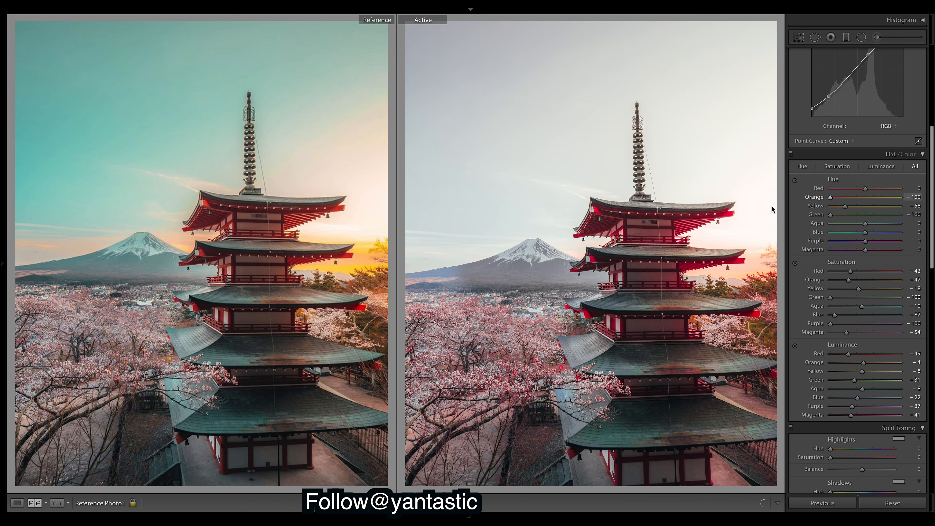
pyautogui.doubleClick(831, 196)
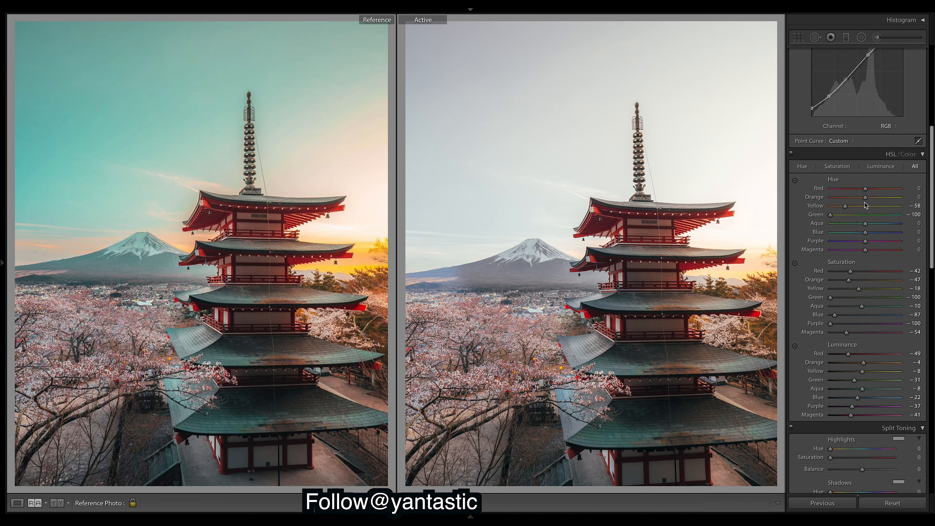
pyautogui.moveTo(865, 198); pyautogui.dragTo(861, 199)
pyautogui.moveTo(865, 189)
pyautogui.mouseDown()
pyautogui.moveTo(899, 188)
pyautogui.moveTo(862, 206)
pyautogui.mouseUp()
pyautogui.moveTo(867, 191); pyautogui.dragTo(871, 194)
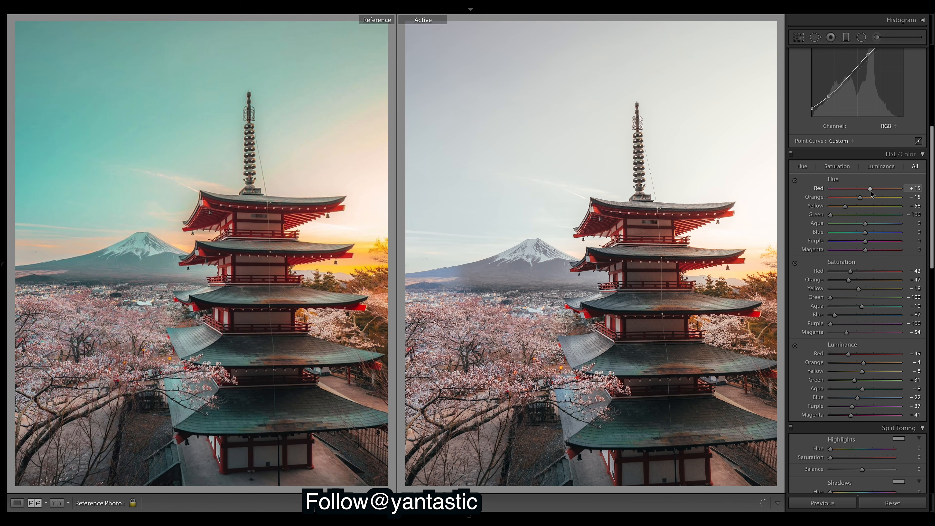
# Shift the sky toward teal by setting the HSL hue of the aquas to +10 and of the blues to −57.
pyautogui.click(870, 223)
pyautogui.moveTo(870, 225); pyautogui.dragTo(869, 226)
pyautogui.moveTo(864, 232); pyautogui.dragTo(835, 230)
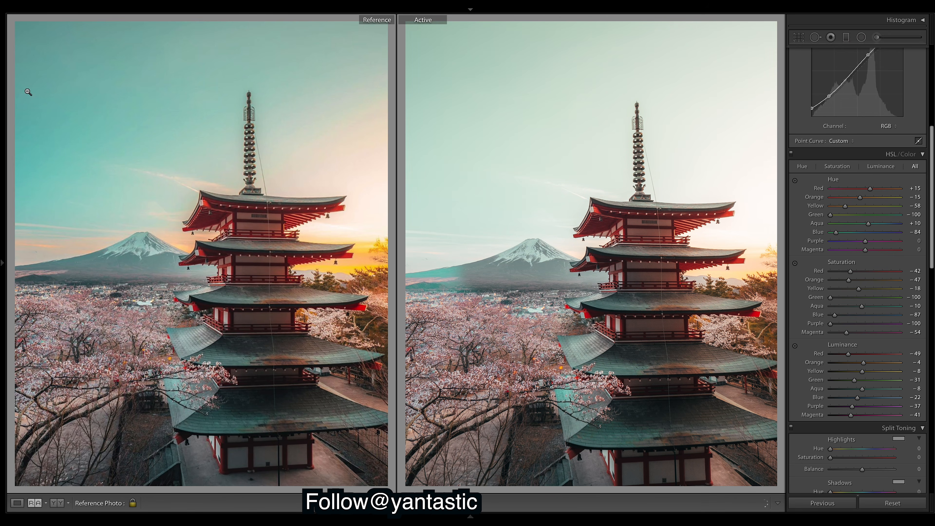
pyautogui.moveTo(837, 233); pyautogui.dragTo(900, 233)
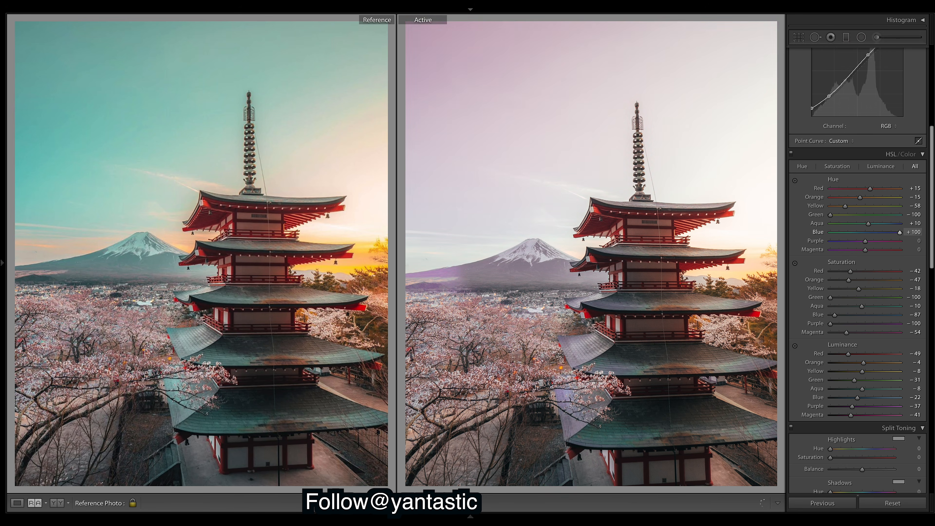
pyautogui.moveTo(779, 248); pyautogui.dragTo(839, 245)
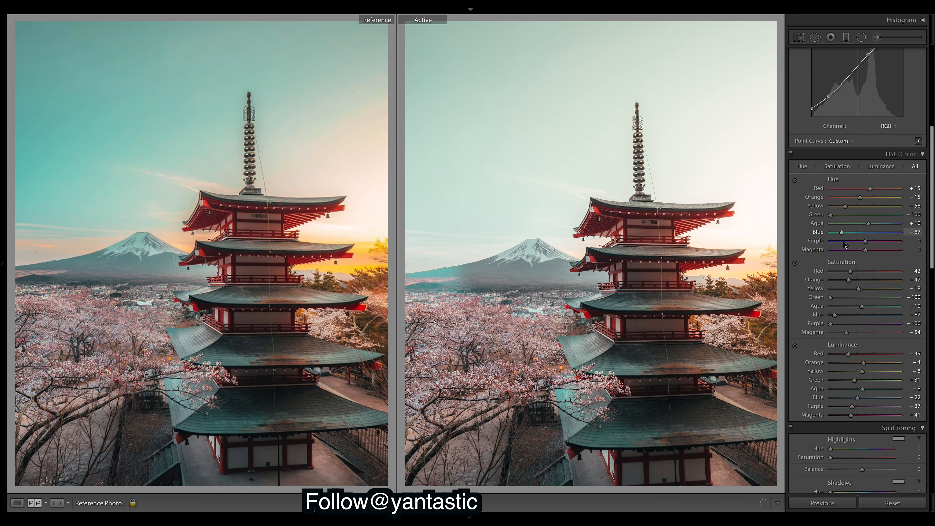
pyautogui.moveTo(843, 242); pyautogui.dragTo(845, 243)
pyautogui.moveTo(847, 242); pyautogui.dragTo(858, 230)
# Set the HSL hue of both the purples and the magentas to +20.
pyautogui.moveTo(866, 242); pyautogui.dragTo(870, 241)
pyautogui.moveTo(865, 250)
pyautogui.mouseDown()
pyautogui.moveTo(900, 250)
pyautogui.moveTo(920, 263)
pyautogui.moveTo(870, 254)
pyautogui.mouseUp()
pyautogui.moveTo(872, 251)
pyautogui.mouseDown()
pyautogui.moveTo(903, 251)
pyautogui.moveTo(881, 250)
pyautogui.mouseUp()
pyautogui.moveTo(875, 251)
pyautogui.mouseDown()
pyautogui.moveTo(719, 230)
pyautogui.moveTo(875, 250)
pyautogui.mouseUp()
# Try other HSL saturation levels for the greens, from the lowest to the highest value and back.
pyautogui.scroll(-1, 933, 252)
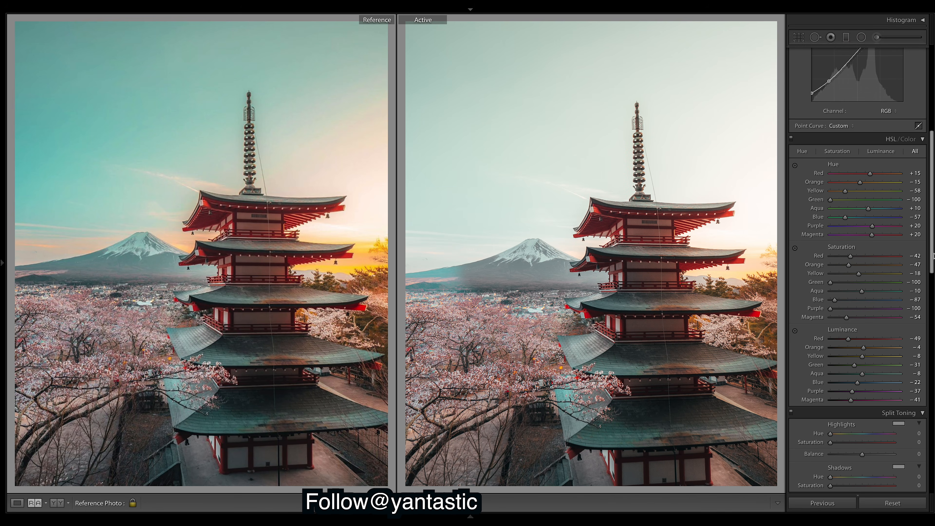
pyautogui.moveTo(933, 256); pyautogui.dragTo(934, 269)
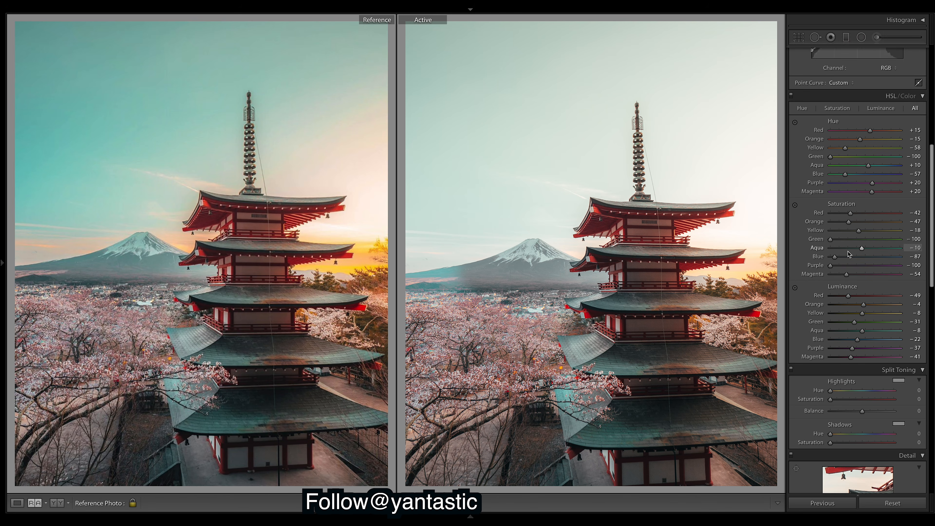
pyautogui.moveTo(830, 239); pyautogui.dragTo(795, 232)
pyautogui.moveTo(686, 234); pyautogui.dragTo(384, 221)
pyautogui.moveTo(900, 239); pyautogui.dragTo(468, 209)
pyautogui.moveTo(829, 239); pyautogui.dragTo(830, 241)
# Set the sharpening amount to 69 with masking 57, and the luminance noise reduction to 19.
pyautogui.moveTo(931, 249); pyautogui.dragTo(933, 316)
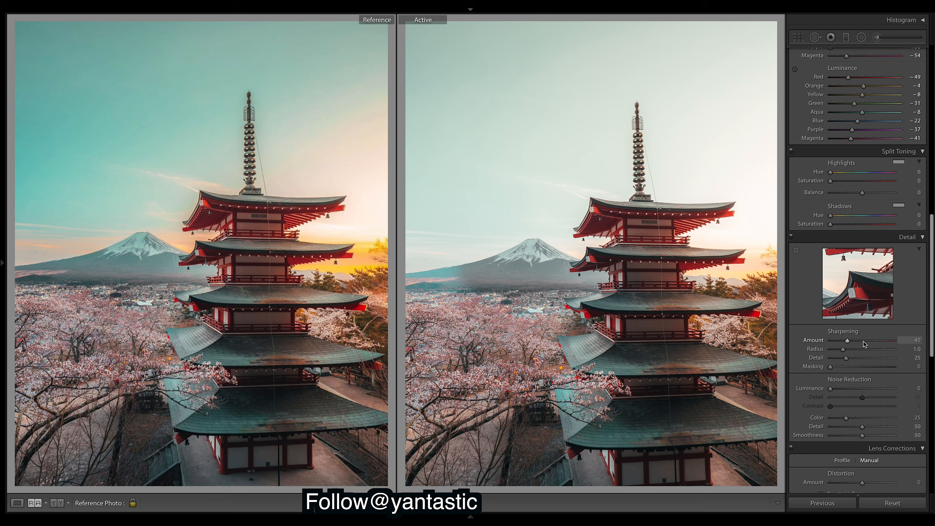
pyautogui.moveTo(864, 341); pyautogui.dragTo(859, 341)
pyautogui.moveTo(856, 367); pyautogui.dragTo(867, 372)
pyautogui.click(843, 388)
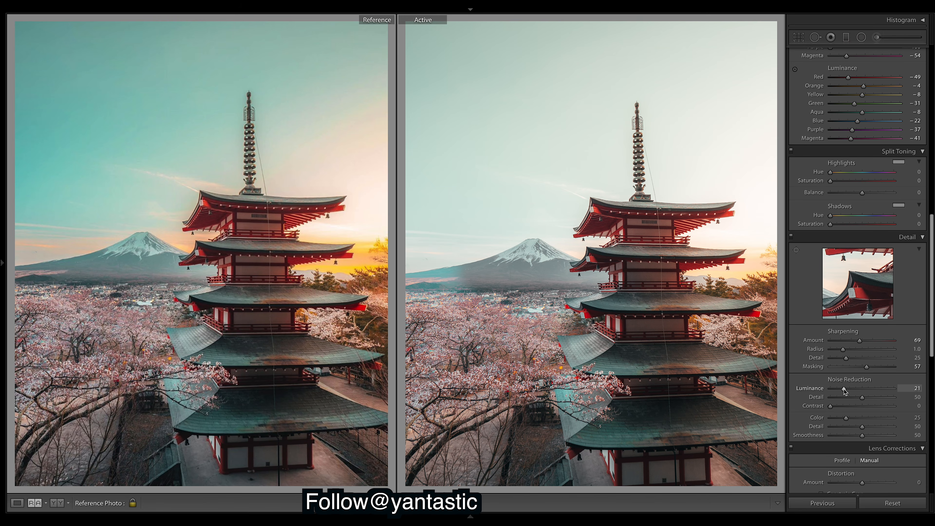
pyautogui.moveTo(843, 391); pyautogui.dragTo(843, 391)
pyautogui.scroll(-1, 932, 298)
pyautogui.scroll(5, 932, 299)
pyautogui.scroll(-8, 857, 269)
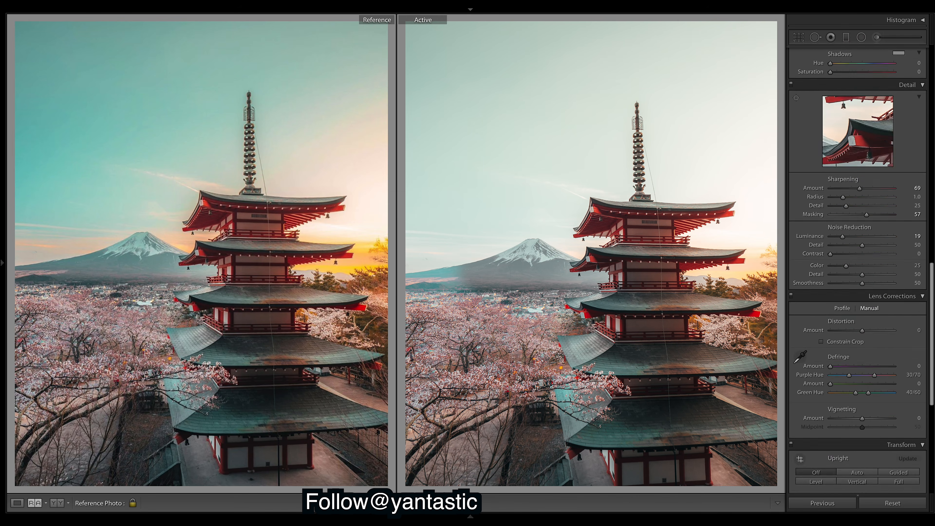
# Set the vertical perspective transform to −16 to straighten the pagoda.
pyautogui.scroll(-1, 857, 320)
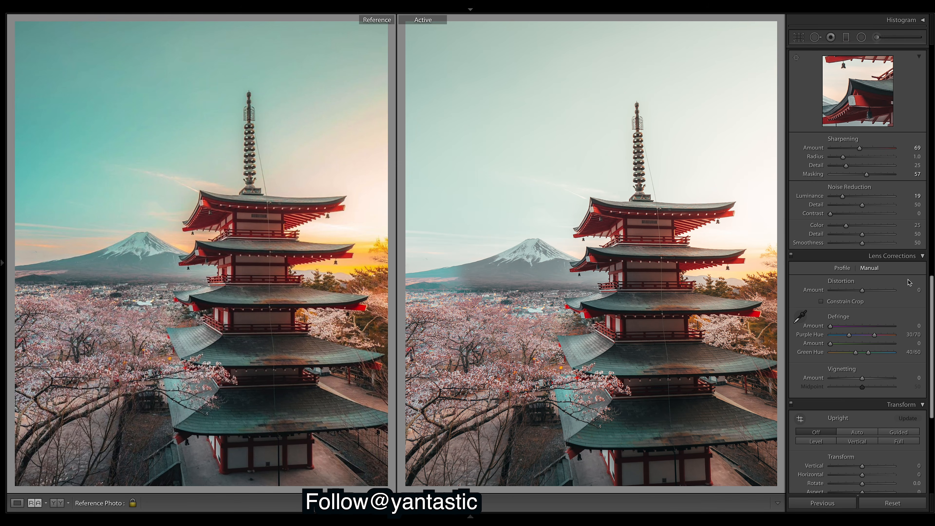
pyautogui.scroll(-5, 909, 284)
pyautogui.scroll(-1, 881, 375)
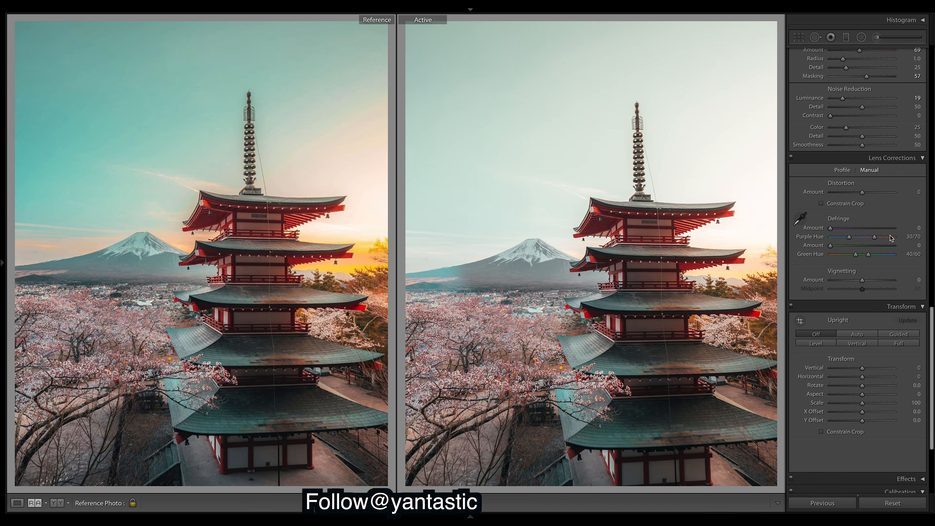
pyautogui.moveTo(861, 368); pyautogui.dragTo(858, 369)
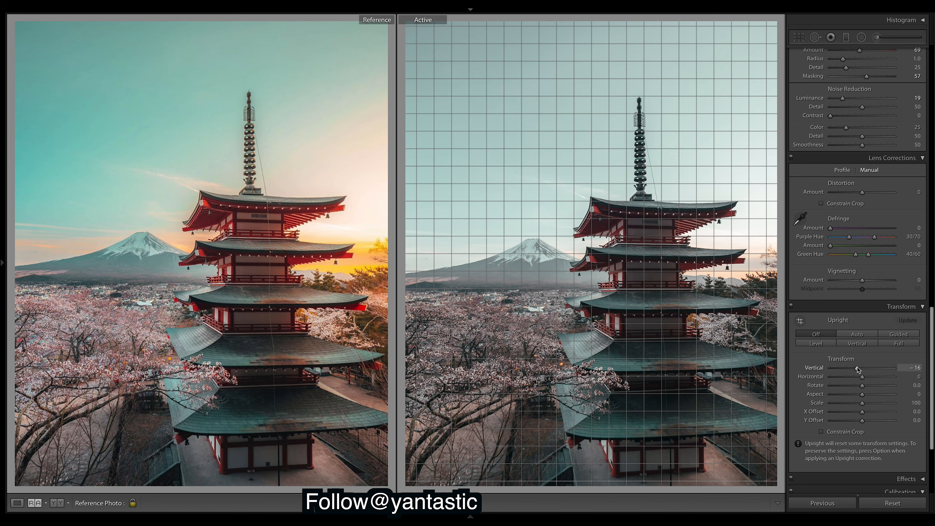
pyautogui.moveTo(858, 369); pyautogui.dragTo(857, 370)
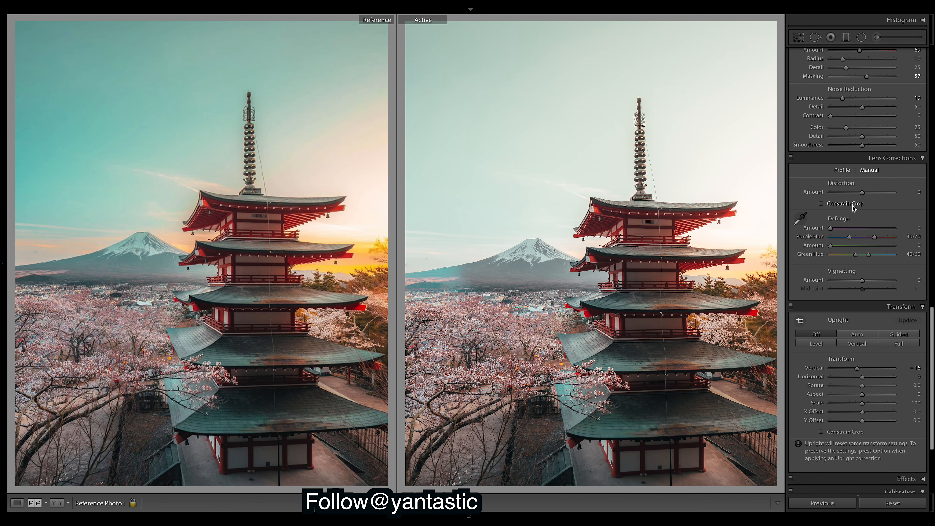
# Try a manual lens distortion amount of −19 and undo it.
pyautogui.click(859, 193)
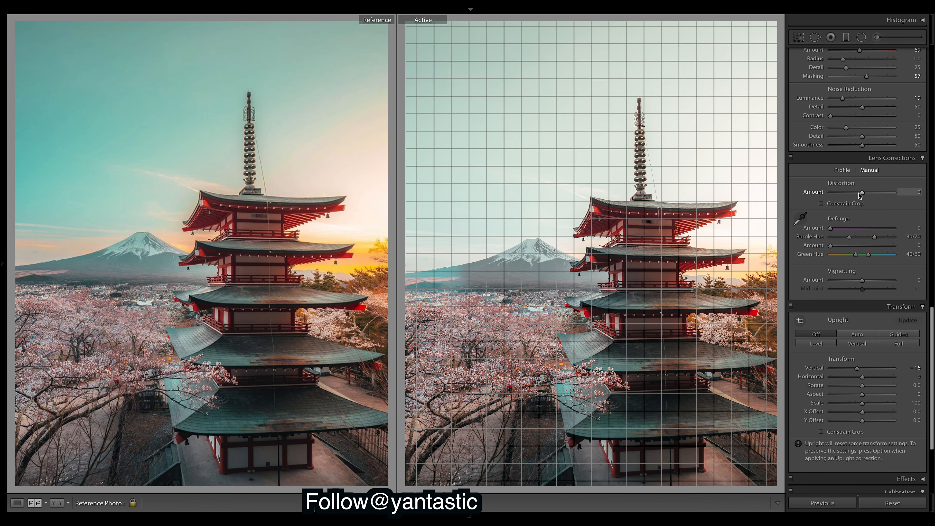
pyautogui.moveTo(861, 194); pyautogui.dragTo(855, 194)
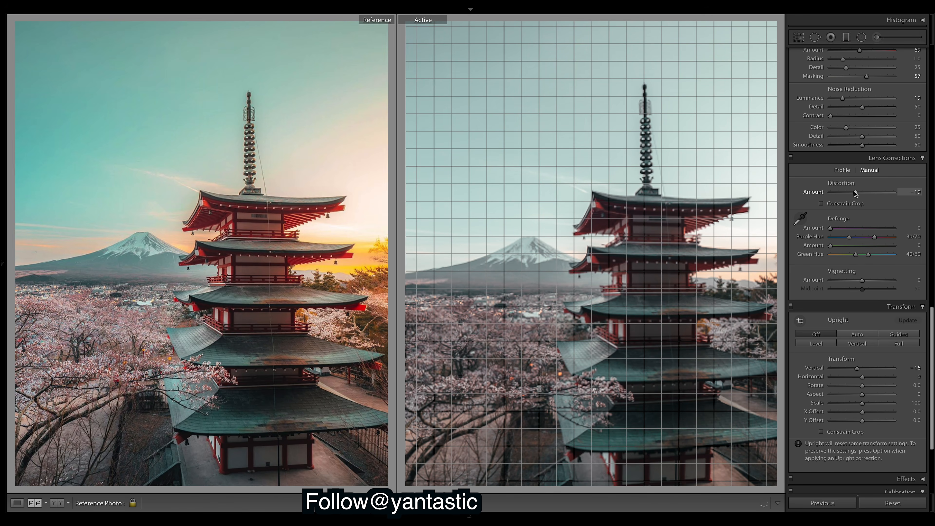
pyautogui.press('super+z')
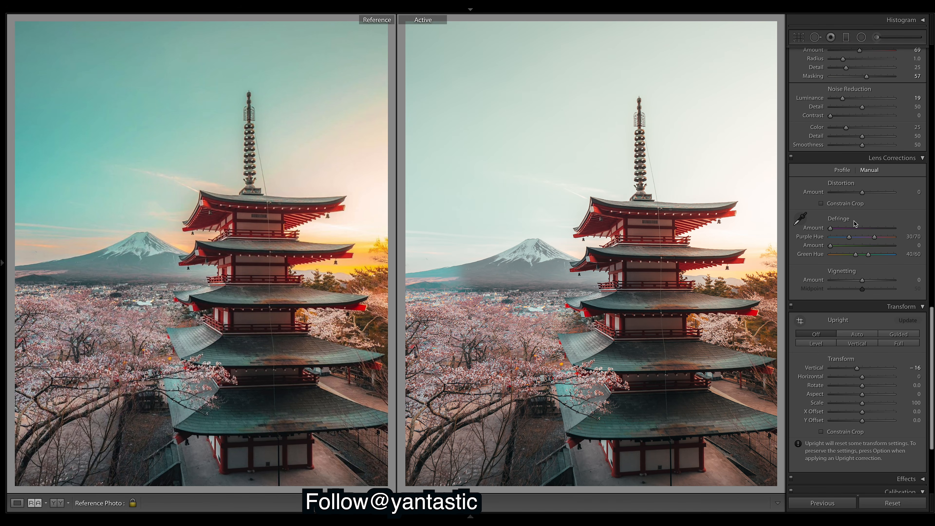
# Set the manual lens distortion amount to −5.
pyautogui.click(859, 190)
pyautogui.moveTo(860, 191); pyautogui.dragTo(860, 193)
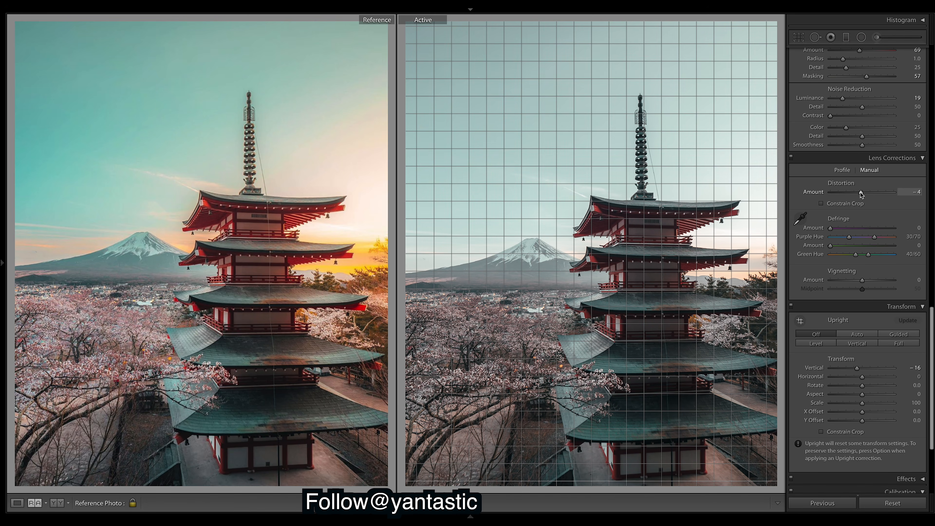
pyautogui.moveTo(859, 191); pyautogui.dragTo(859, 192)
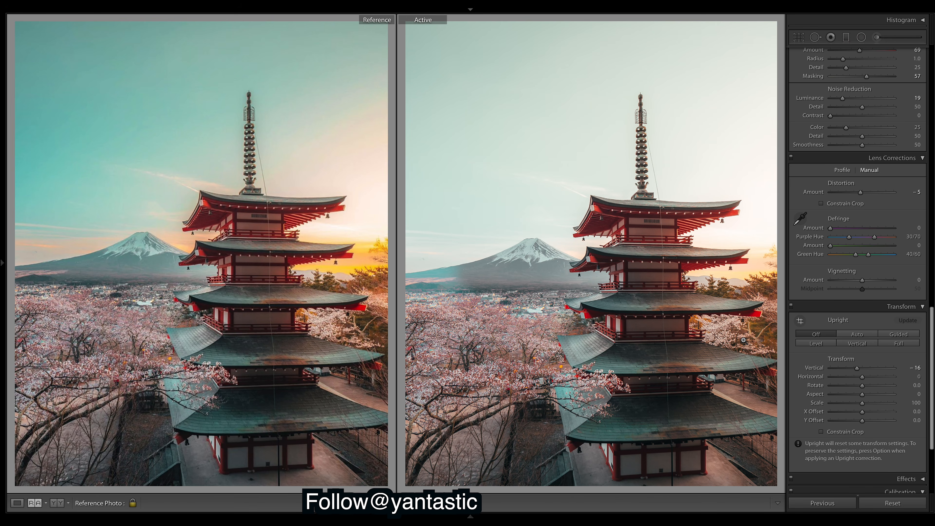
# Select the existing graduated filter at the foot of the mountain and check its brush options before returning to editing the mask.
pyautogui.scroll(-5, 933, 389)
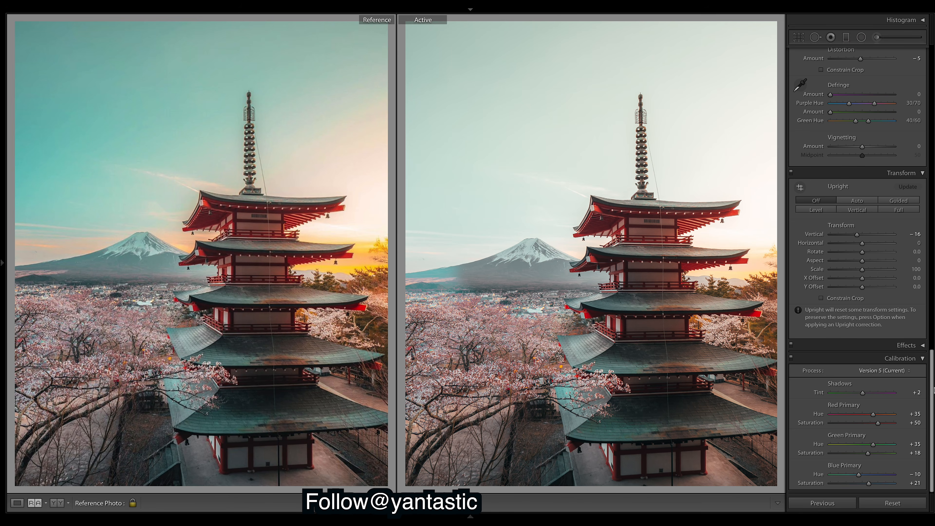
pyautogui.scroll(10, 857, 258)
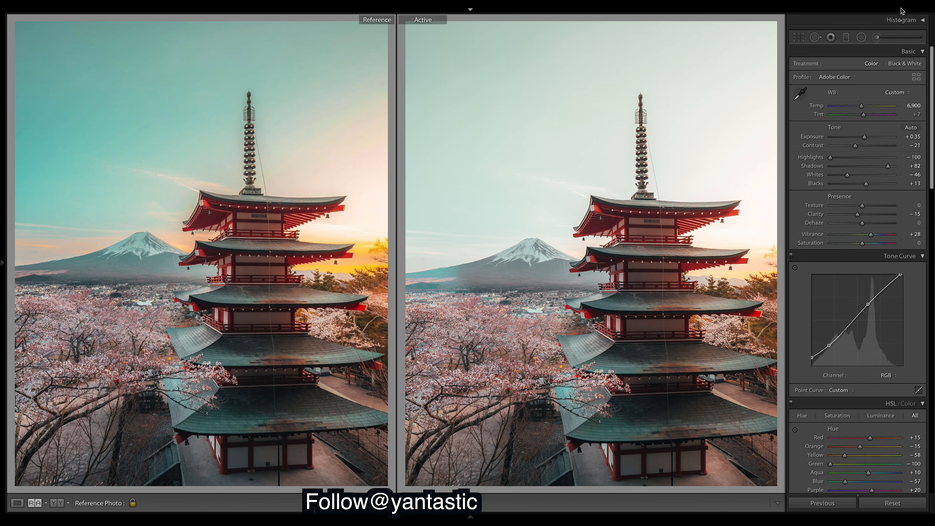
pyautogui.click(851, 40)
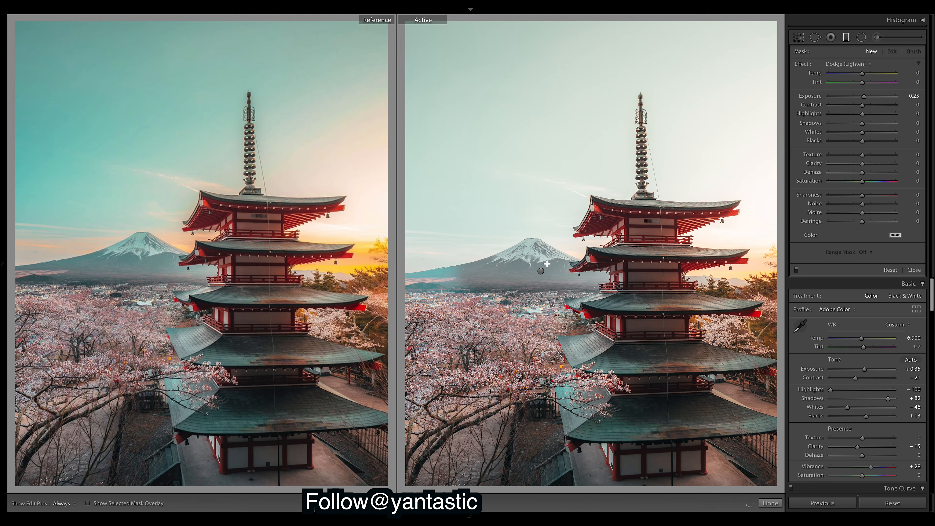
pyautogui.click(540, 271)
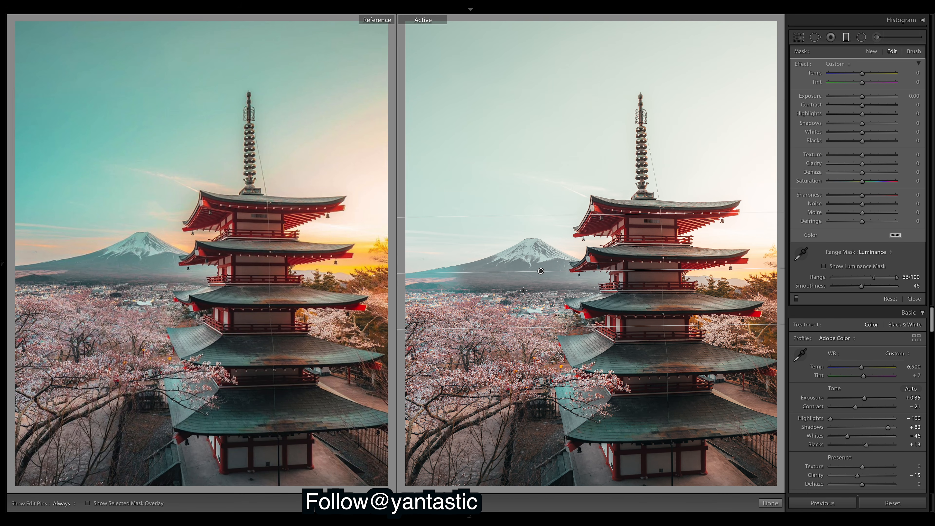
pyautogui.click(915, 52)
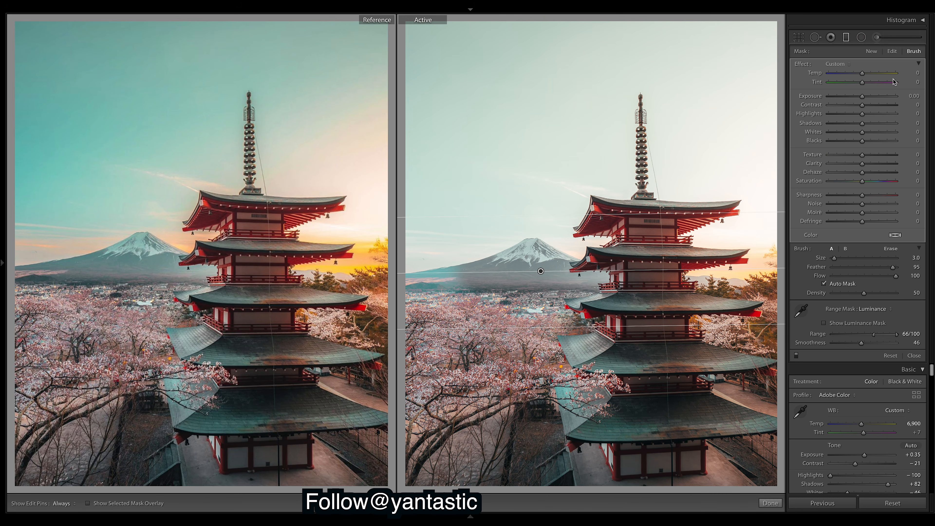
pyautogui.click(892, 52)
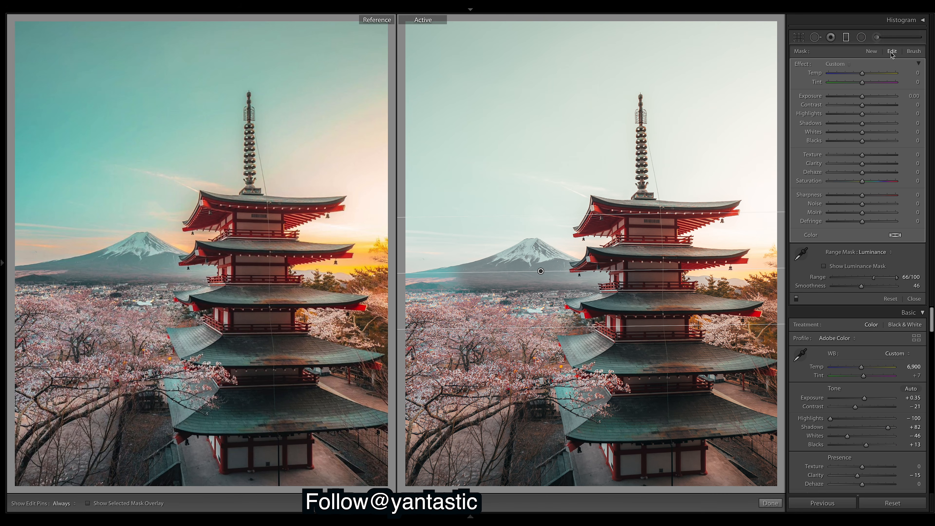
# Keep the gradient's range mask type at Luminance and show its luminance mask over the photo.
pyautogui.click(886, 254)
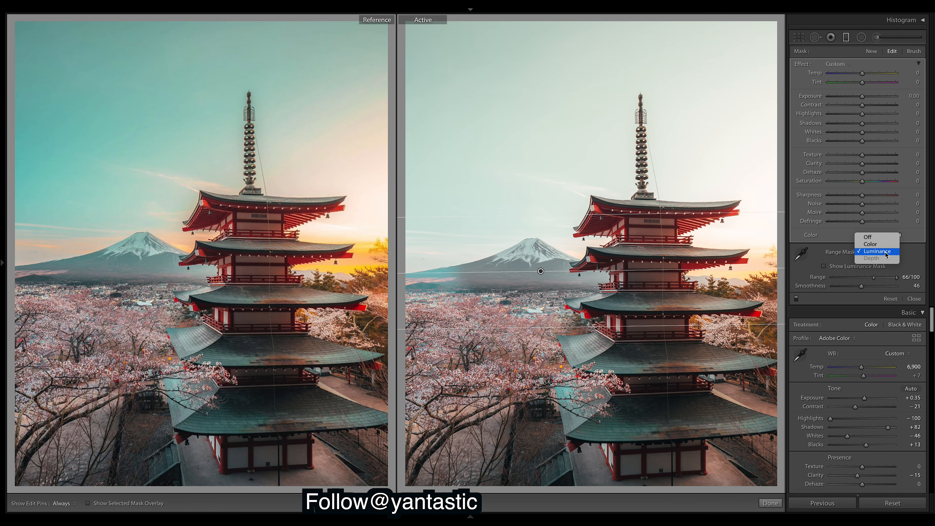
pyautogui.click(886, 255)
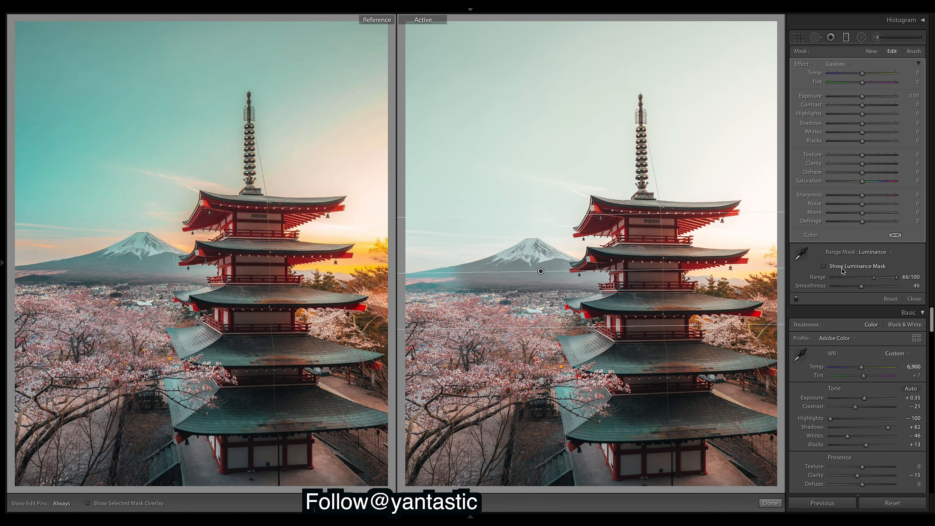
pyautogui.click(824, 266)
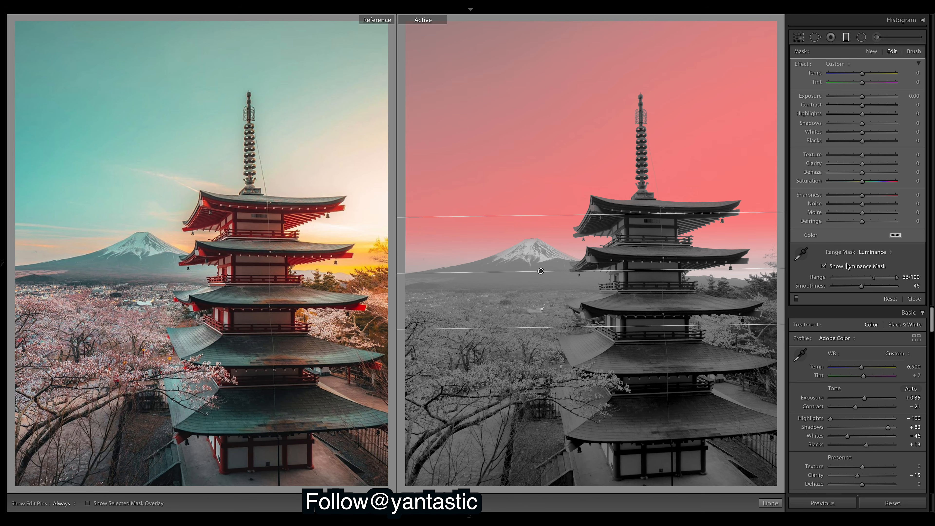
# Try a luminance mask smoothness of 5 and ranges of 15/100 and 66/78, undoing each, and hide the mask overlay.
pyautogui.moveTo(861, 287); pyautogui.dragTo(835, 288)
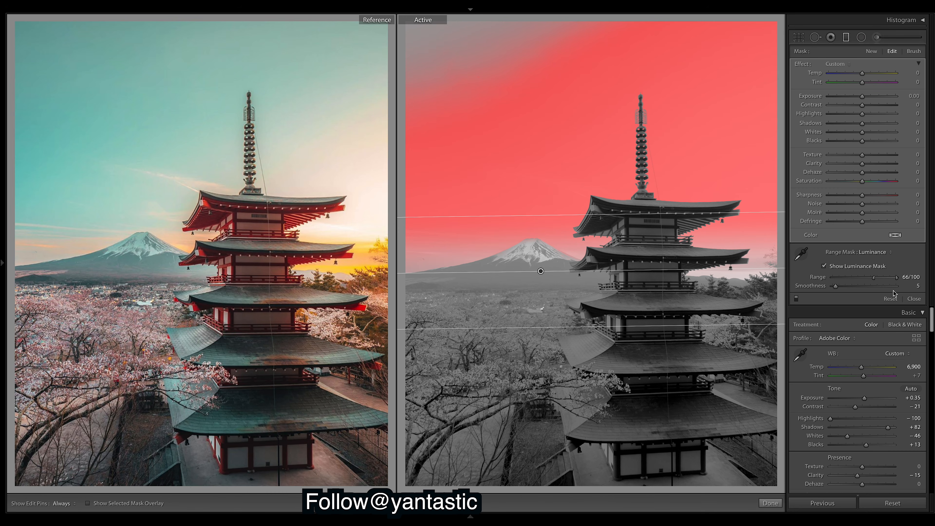
pyautogui.hotkey('ctrl', 'z')
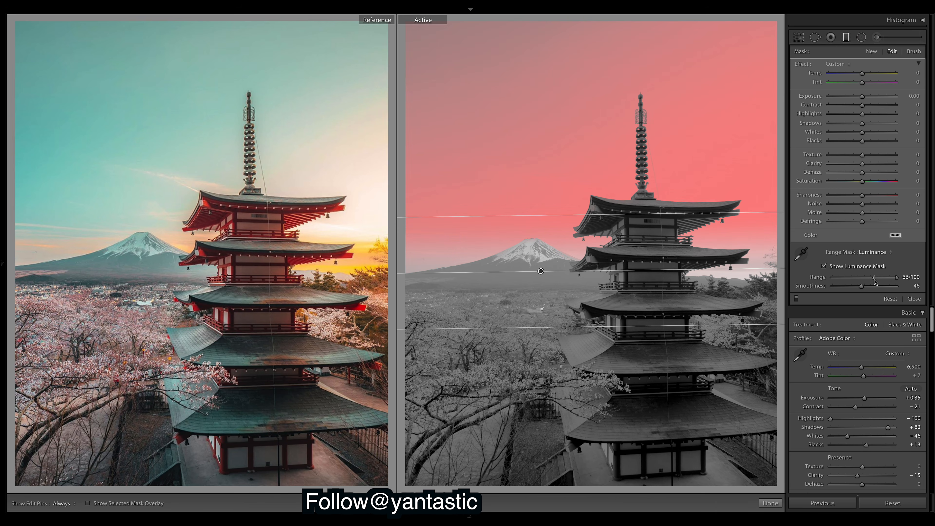
pyautogui.moveTo(875, 280); pyautogui.dragTo(842, 281)
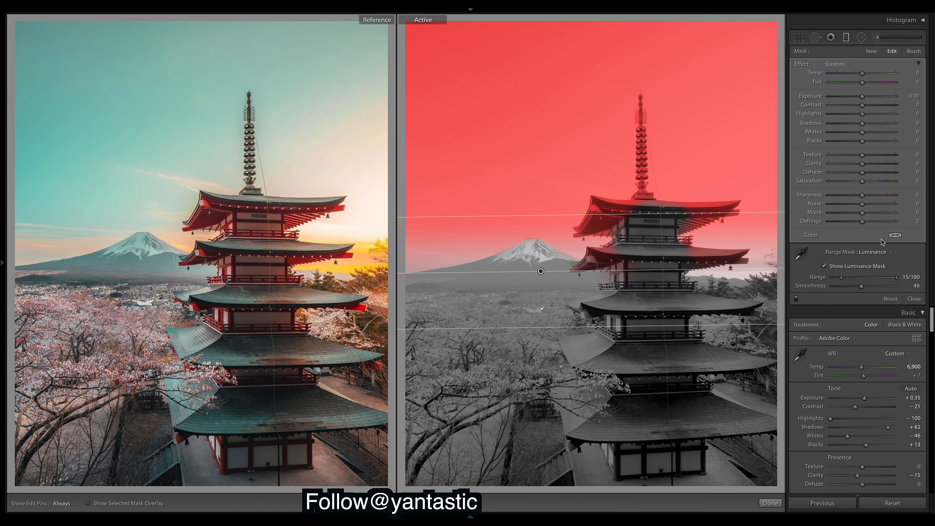
pyautogui.hotkey('ctrl', 'z')
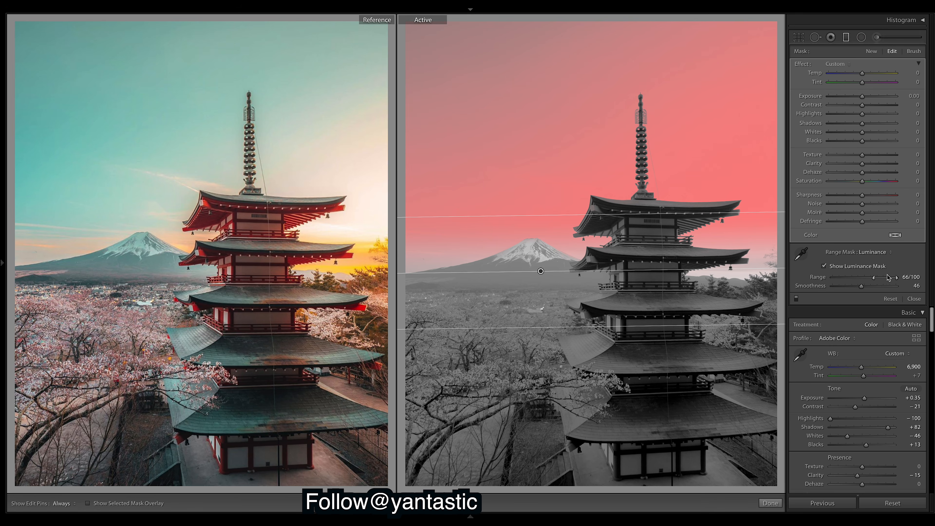
pyautogui.moveTo(896, 277); pyautogui.dragTo(883, 281)
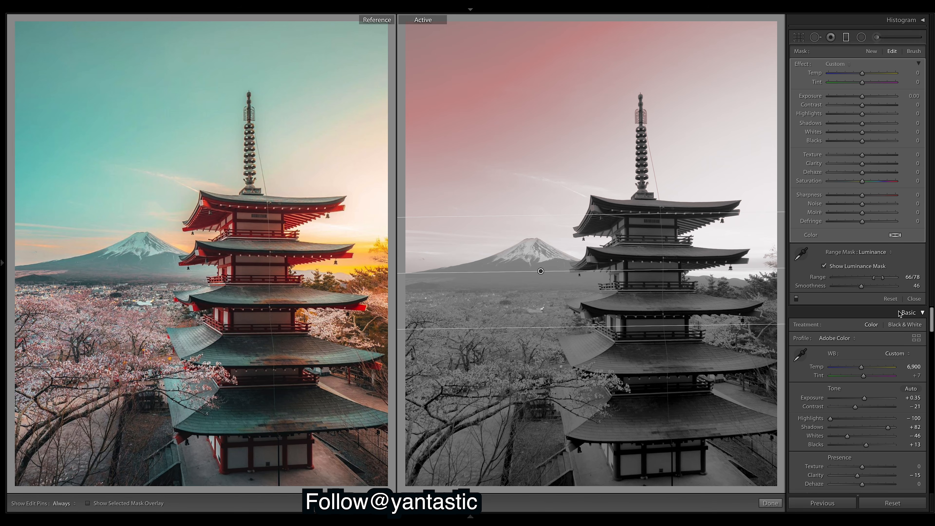
pyautogui.hotkey('ctrl', 'z')
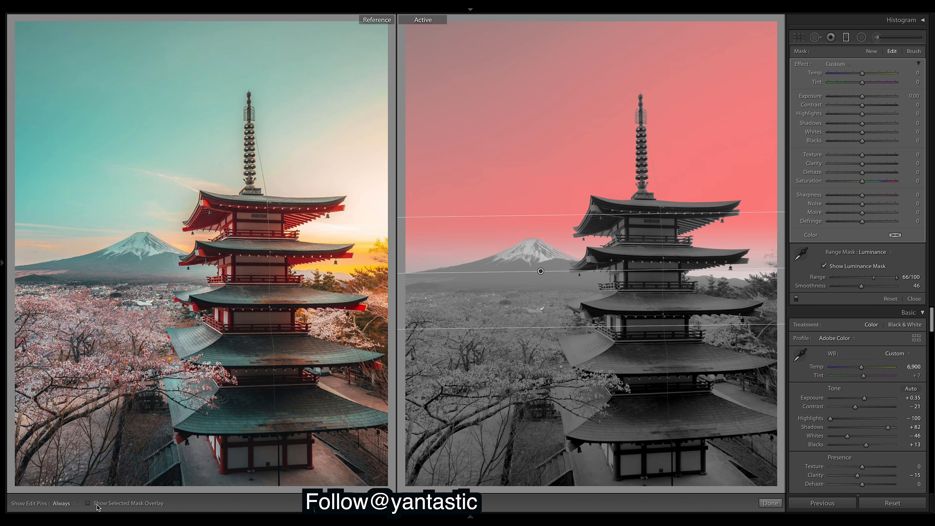
pyautogui.click(824, 266)
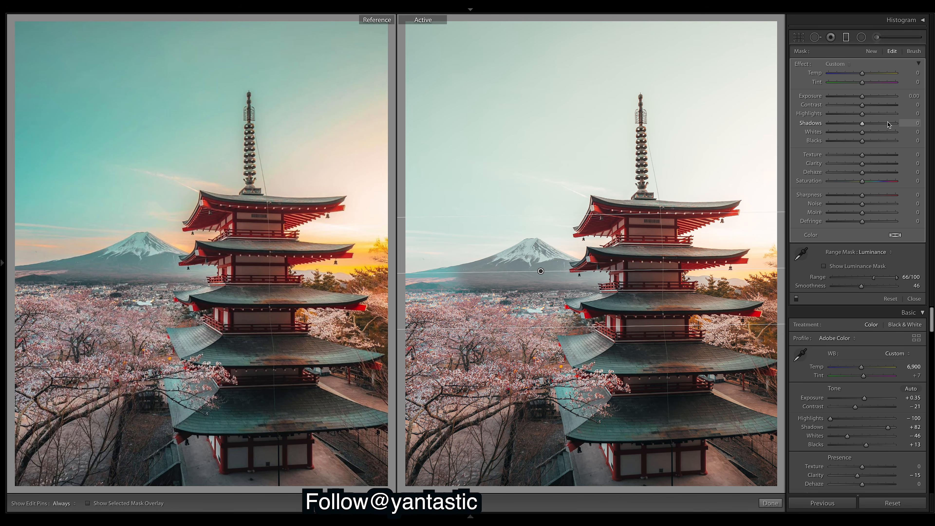
# Darken the sky with the graduated filter by setting exposure to −0.57, highlights to −36 and dehaze to 10.
pyautogui.moveTo(864, 97); pyautogui.dragTo(864, 99)
pyautogui.doubleClick(863, 97)
pyautogui.click(849, 114)
pyautogui.click(851, 114)
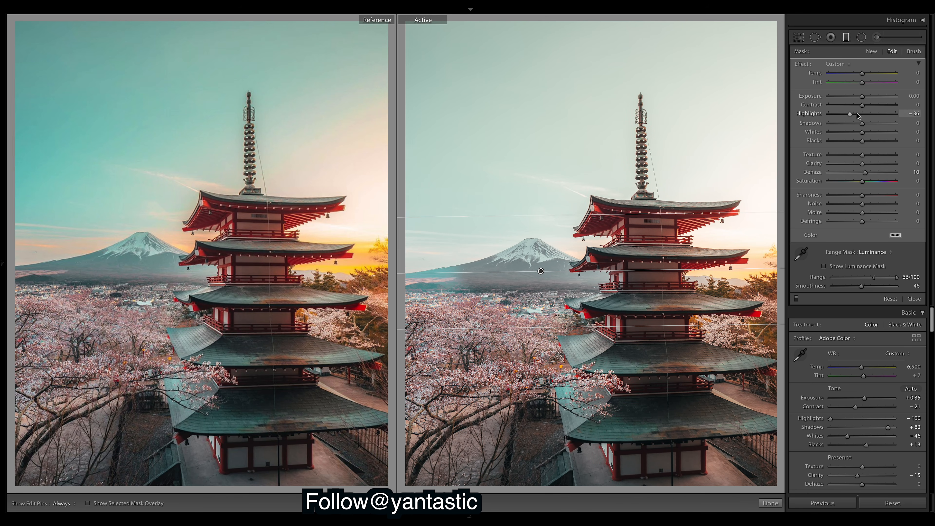
pyautogui.moveTo(862, 96); pyautogui.dragTo(858, 96)
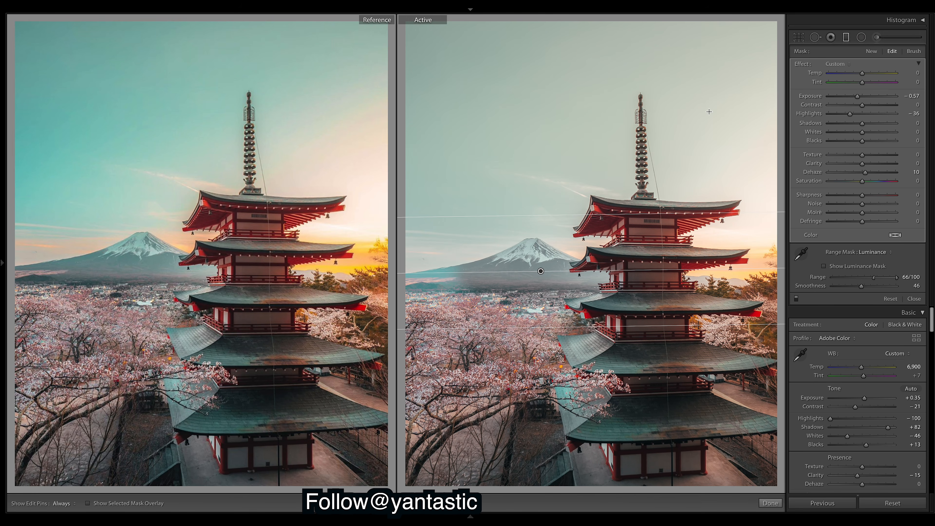
# Set the sky gradient's temperature to 18, saturation to 57, clarity to −12 and contrast to 40, and finish editing the filter.
pyautogui.moveTo(861, 73); pyautogui.dragTo(868, 74)
pyautogui.click(881, 181)
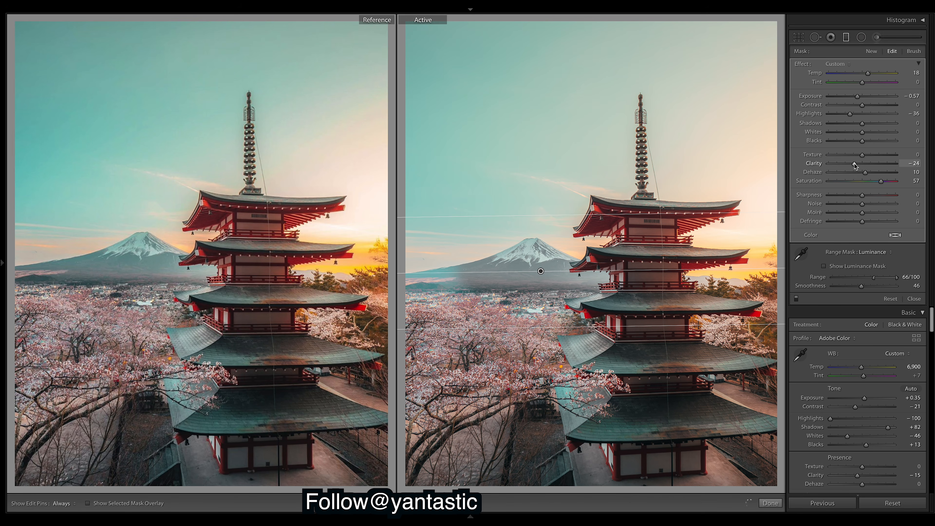
pyautogui.moveTo(854, 165); pyautogui.dragTo(857, 167)
pyautogui.moveTo(868, 107); pyautogui.dragTo(871, 107)
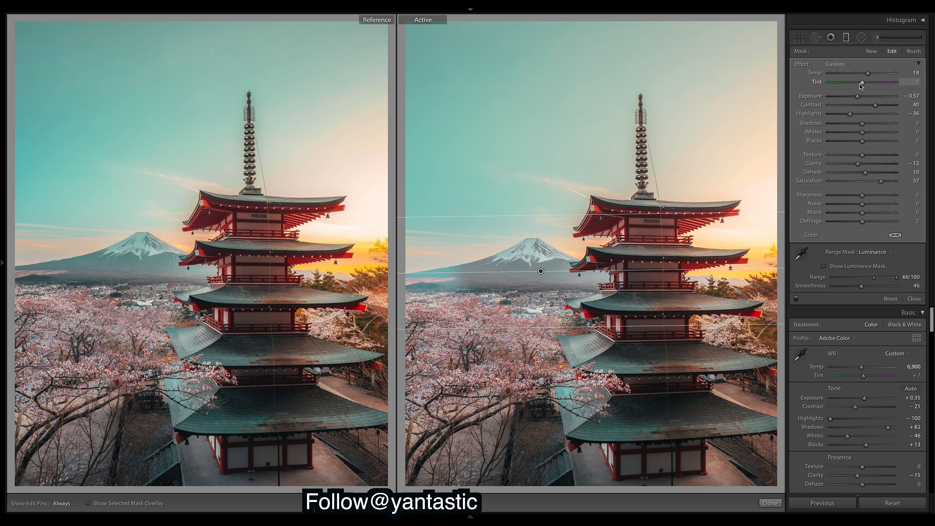
pyautogui.click(770, 503)
# Reset the sharpening amount to 40 and collapse the Calibration settings.
pyautogui.moveTo(931, 94); pyautogui.dragTo(933, 96)
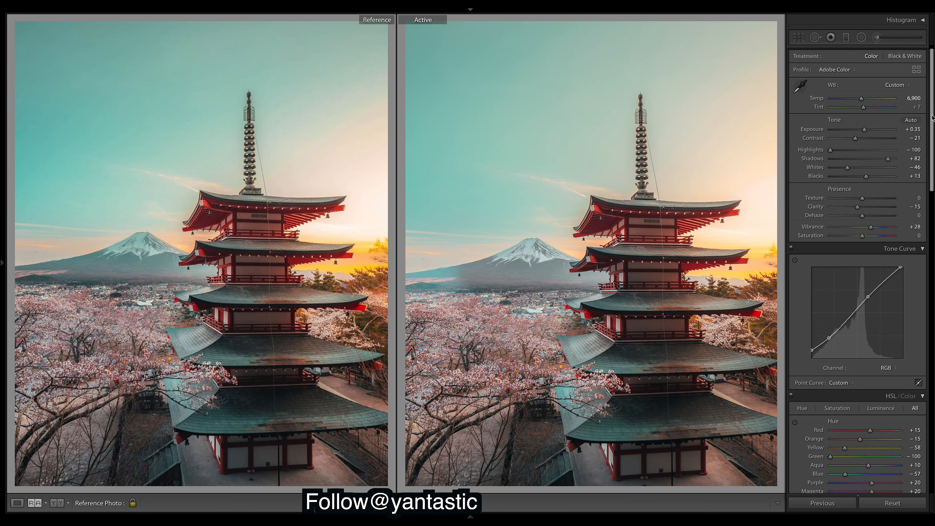
pyautogui.scroll(-10, 932, 117)
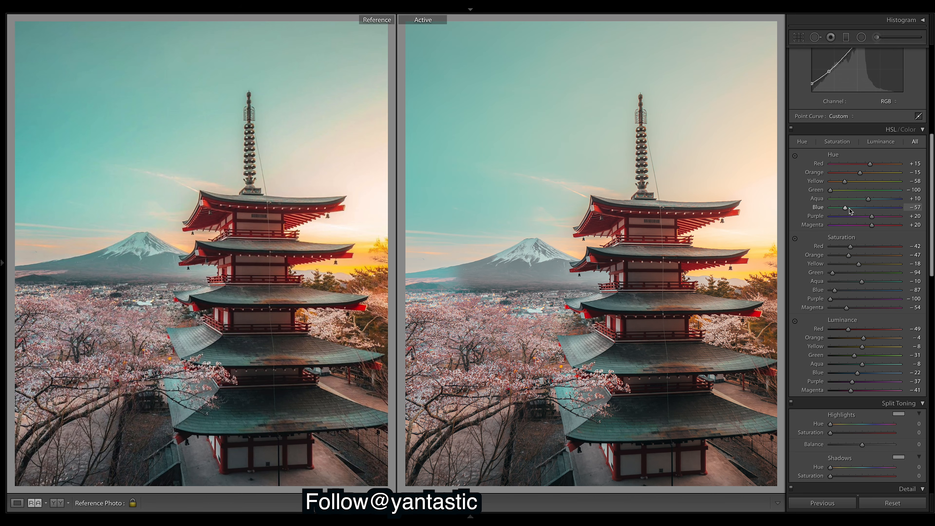
pyautogui.scroll(-15, 895, 223)
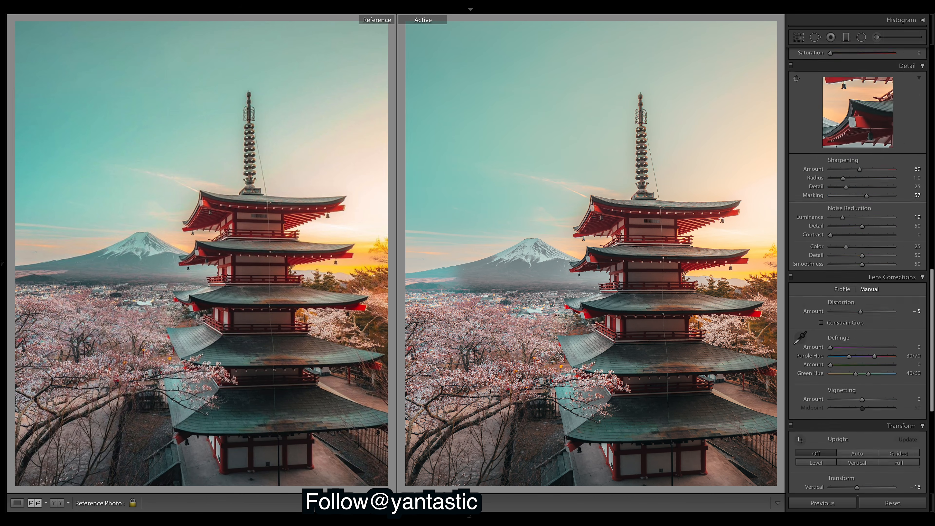
pyautogui.scroll(1, 823, 135)
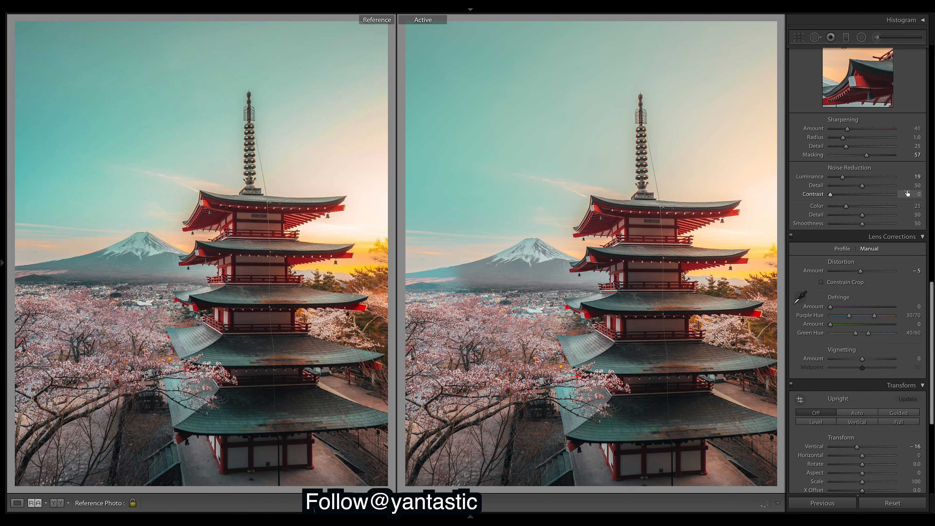
pyautogui.scroll(-10, 932, 320)
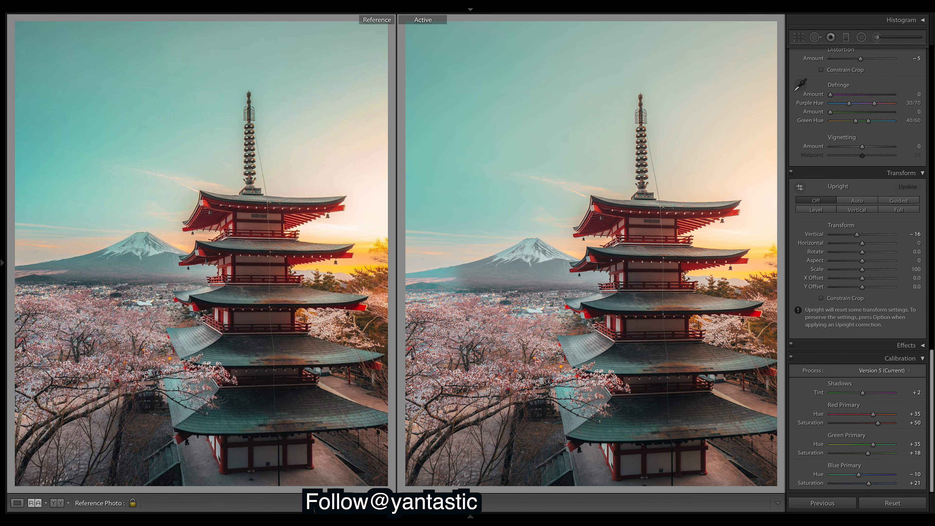
pyautogui.click(923, 358)
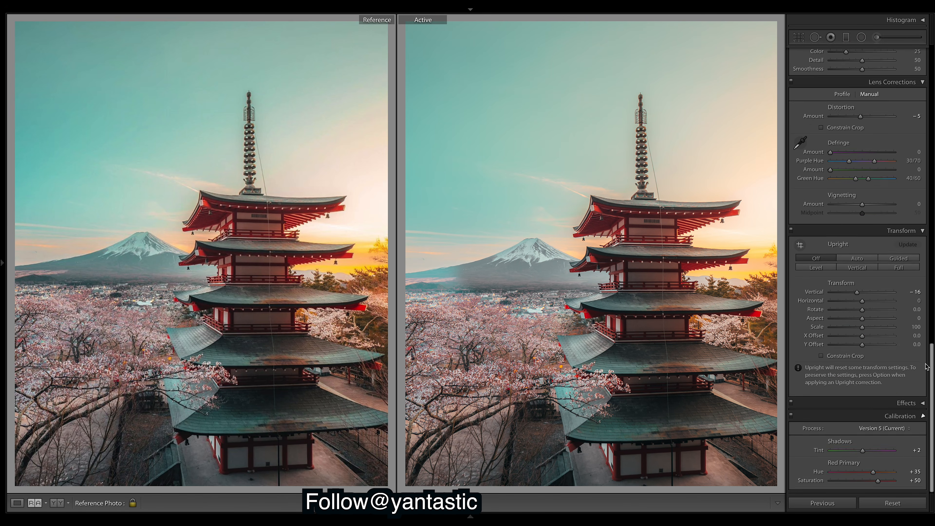
# Switch the Tone Curve adjustments off and back on to compare their effect on the active photo.
pyautogui.moveTo(931, 361); pyautogui.dragTo(931, 362)
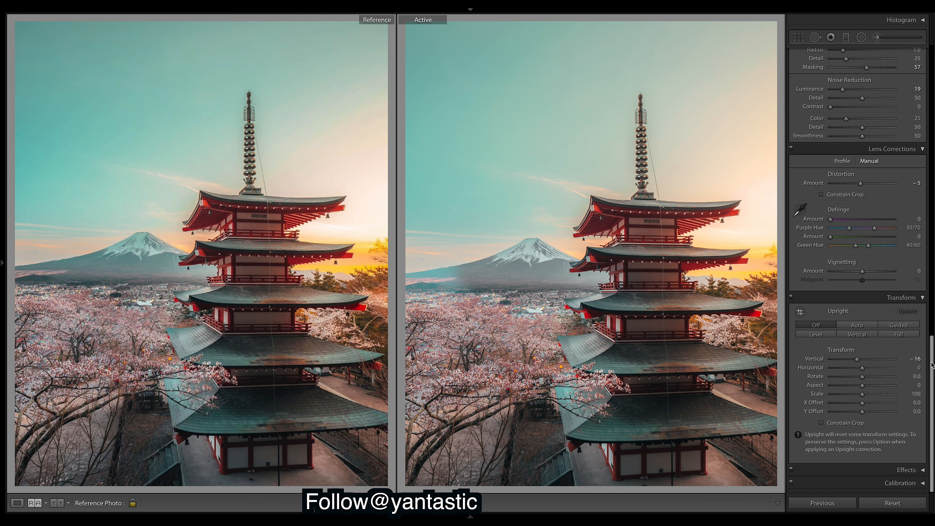
pyautogui.moveTo(833, 359)
pyautogui.scroll(15, 932, 368)
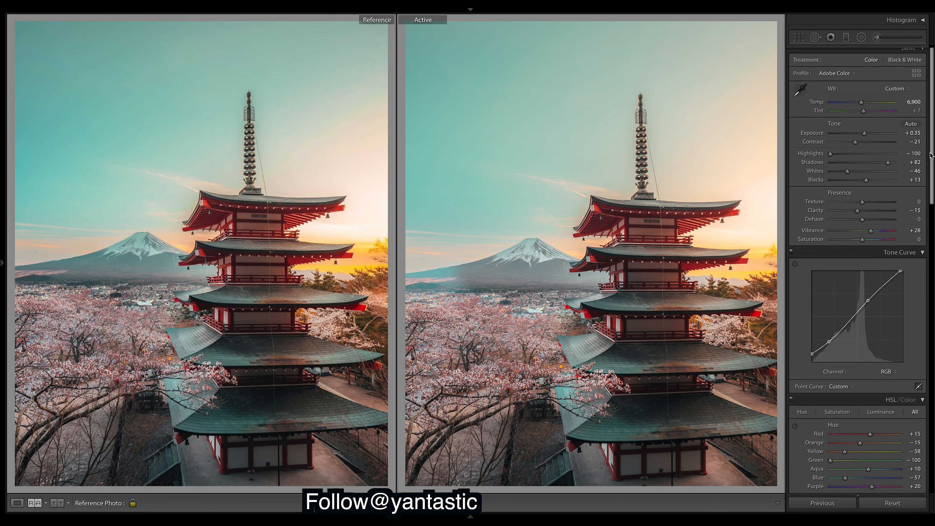
pyautogui.click(791, 244)
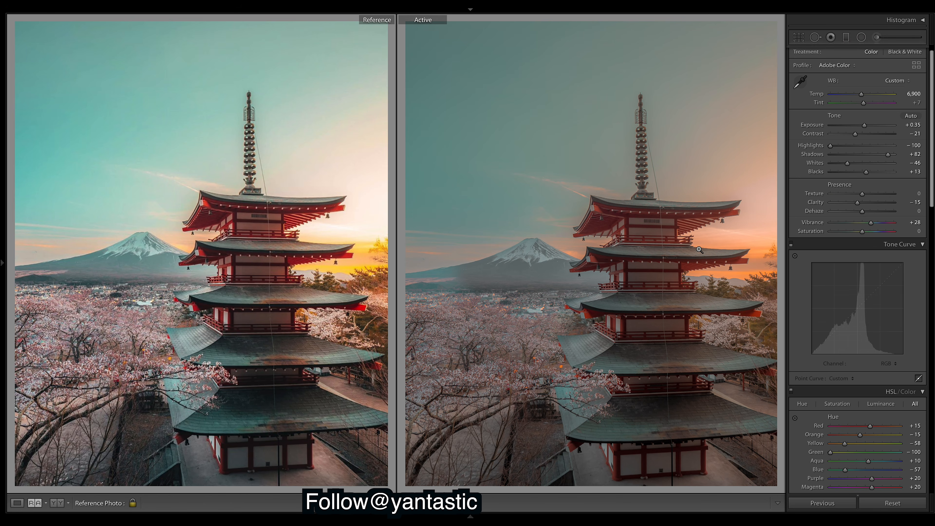
pyautogui.click(791, 244)
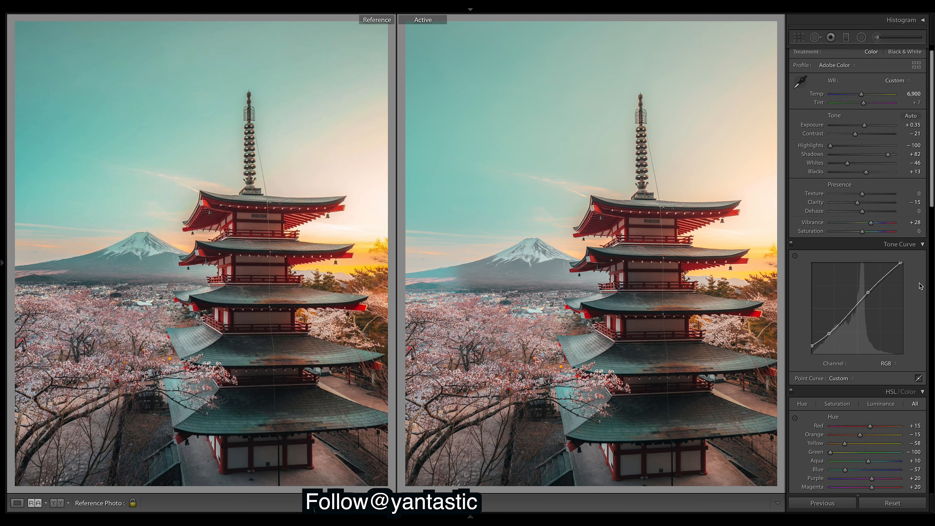
# Try flattening the RGB tone curve to a straight line and undo the change.
pyautogui.rightClick(898, 313)
pyautogui.click(898, 311)
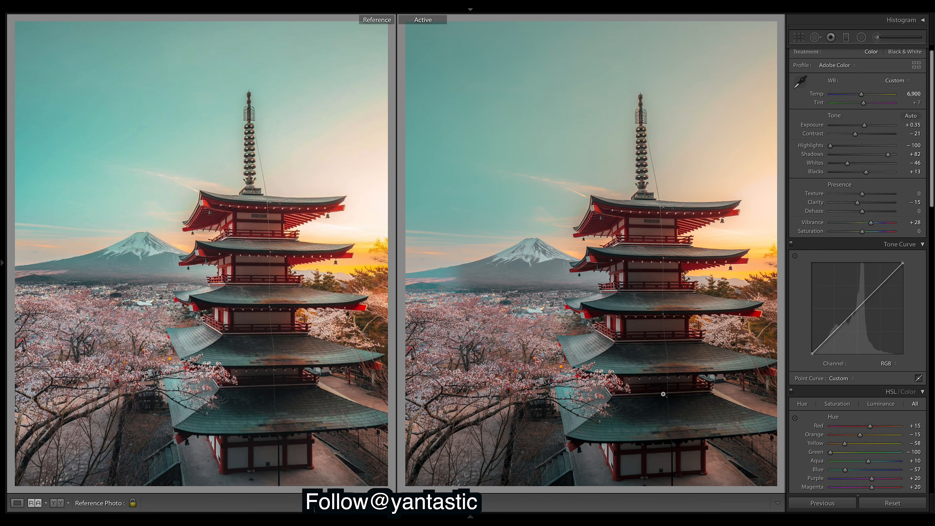
pyautogui.hotkey('ctrl', 'z')
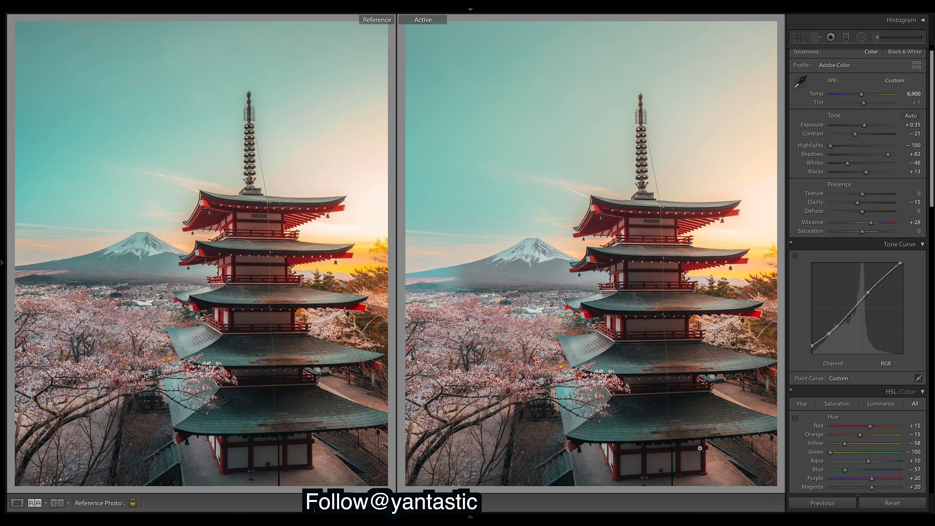
# Examine the Green channel's tone curve and return to the RGB curve.
pyautogui.click(886, 363)
pyautogui.click(895, 377)
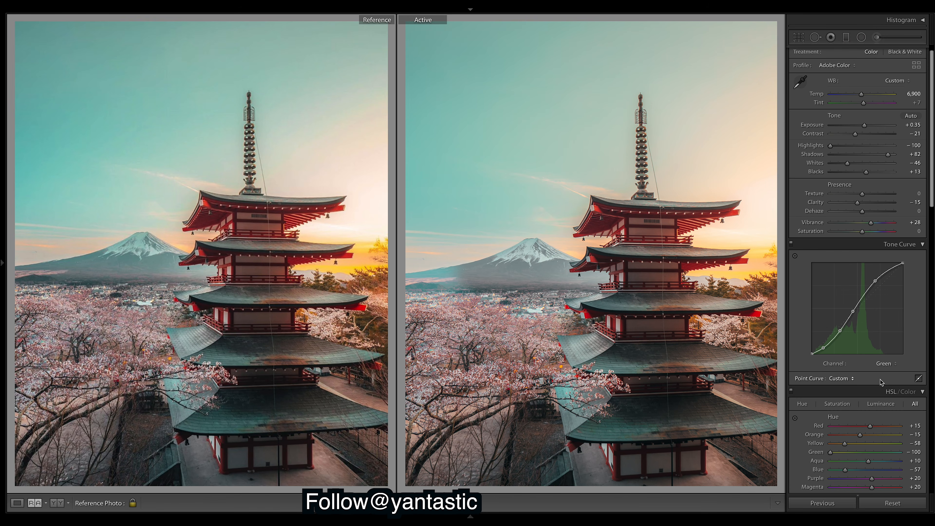
pyautogui.click(888, 363)
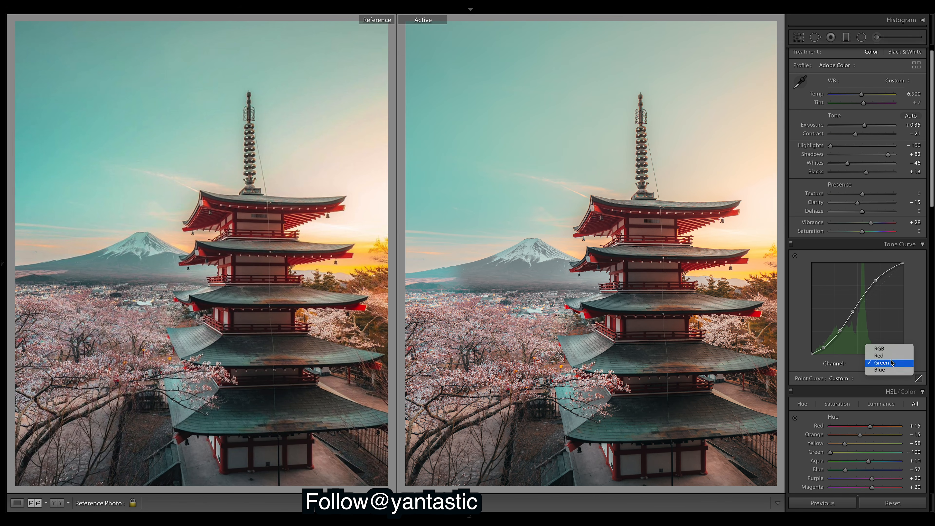
pyautogui.click(880, 351)
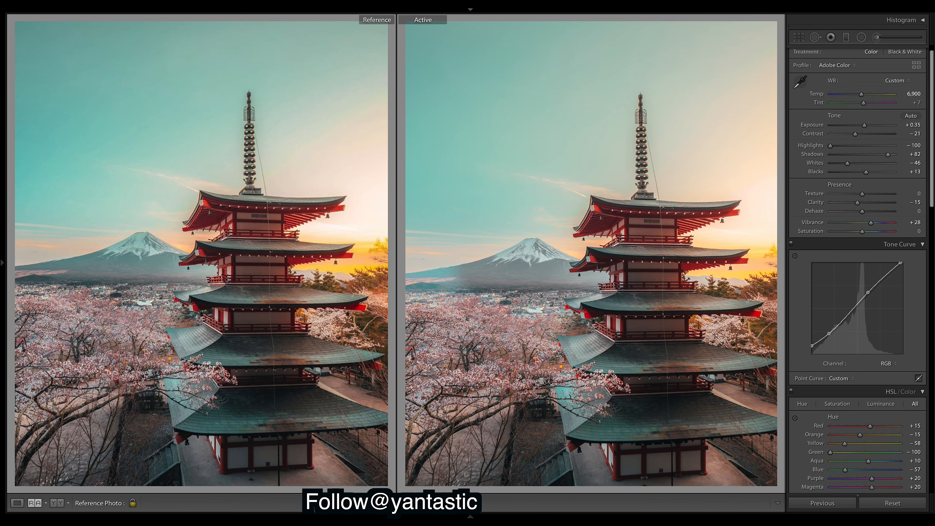
pyautogui.scroll(1, 857, 268)
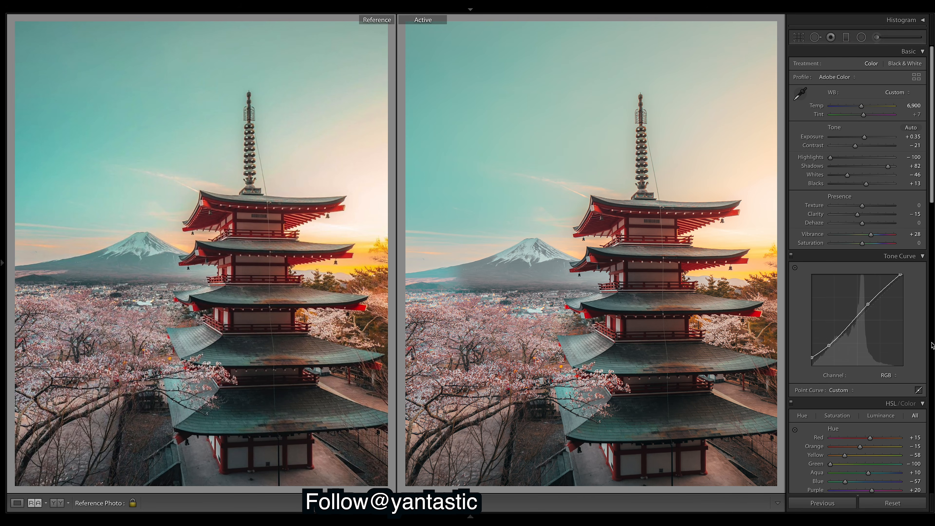
# Try resetting all develop settings, undo the reset, and compare the before view with the edited photo.
pyautogui.click(891, 507)
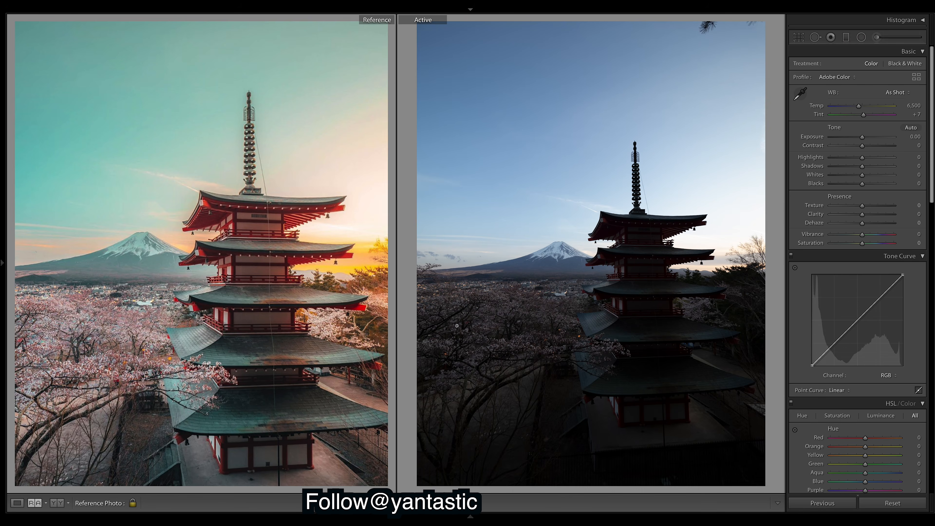
pyautogui.hotkey('ctrl', 'z')
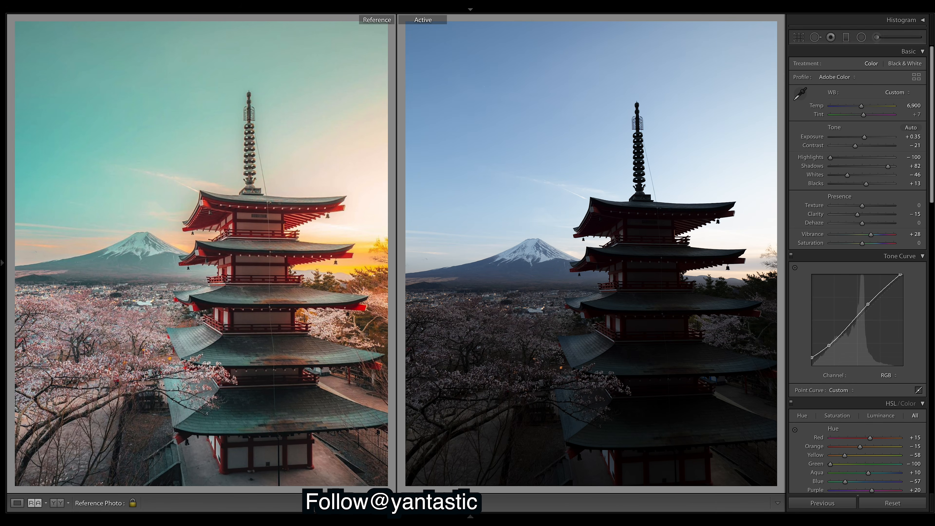
pyautogui.press('\\')
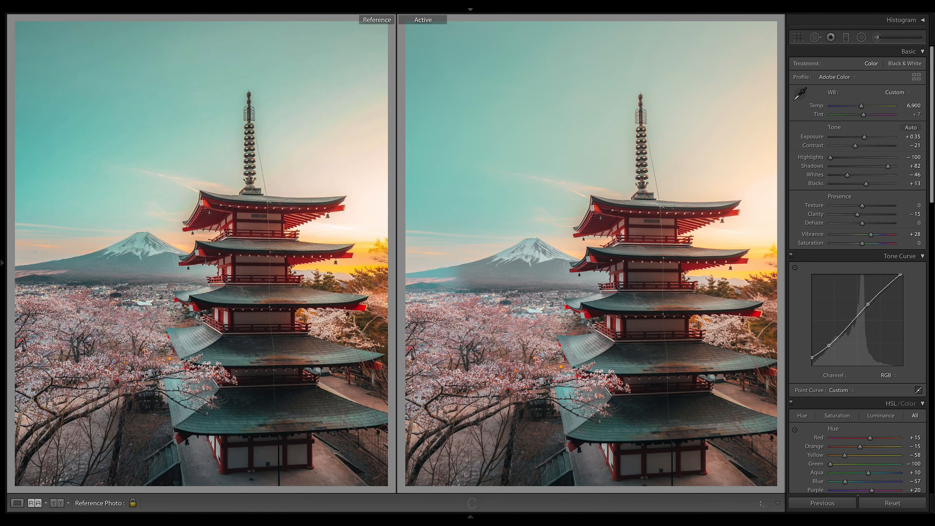